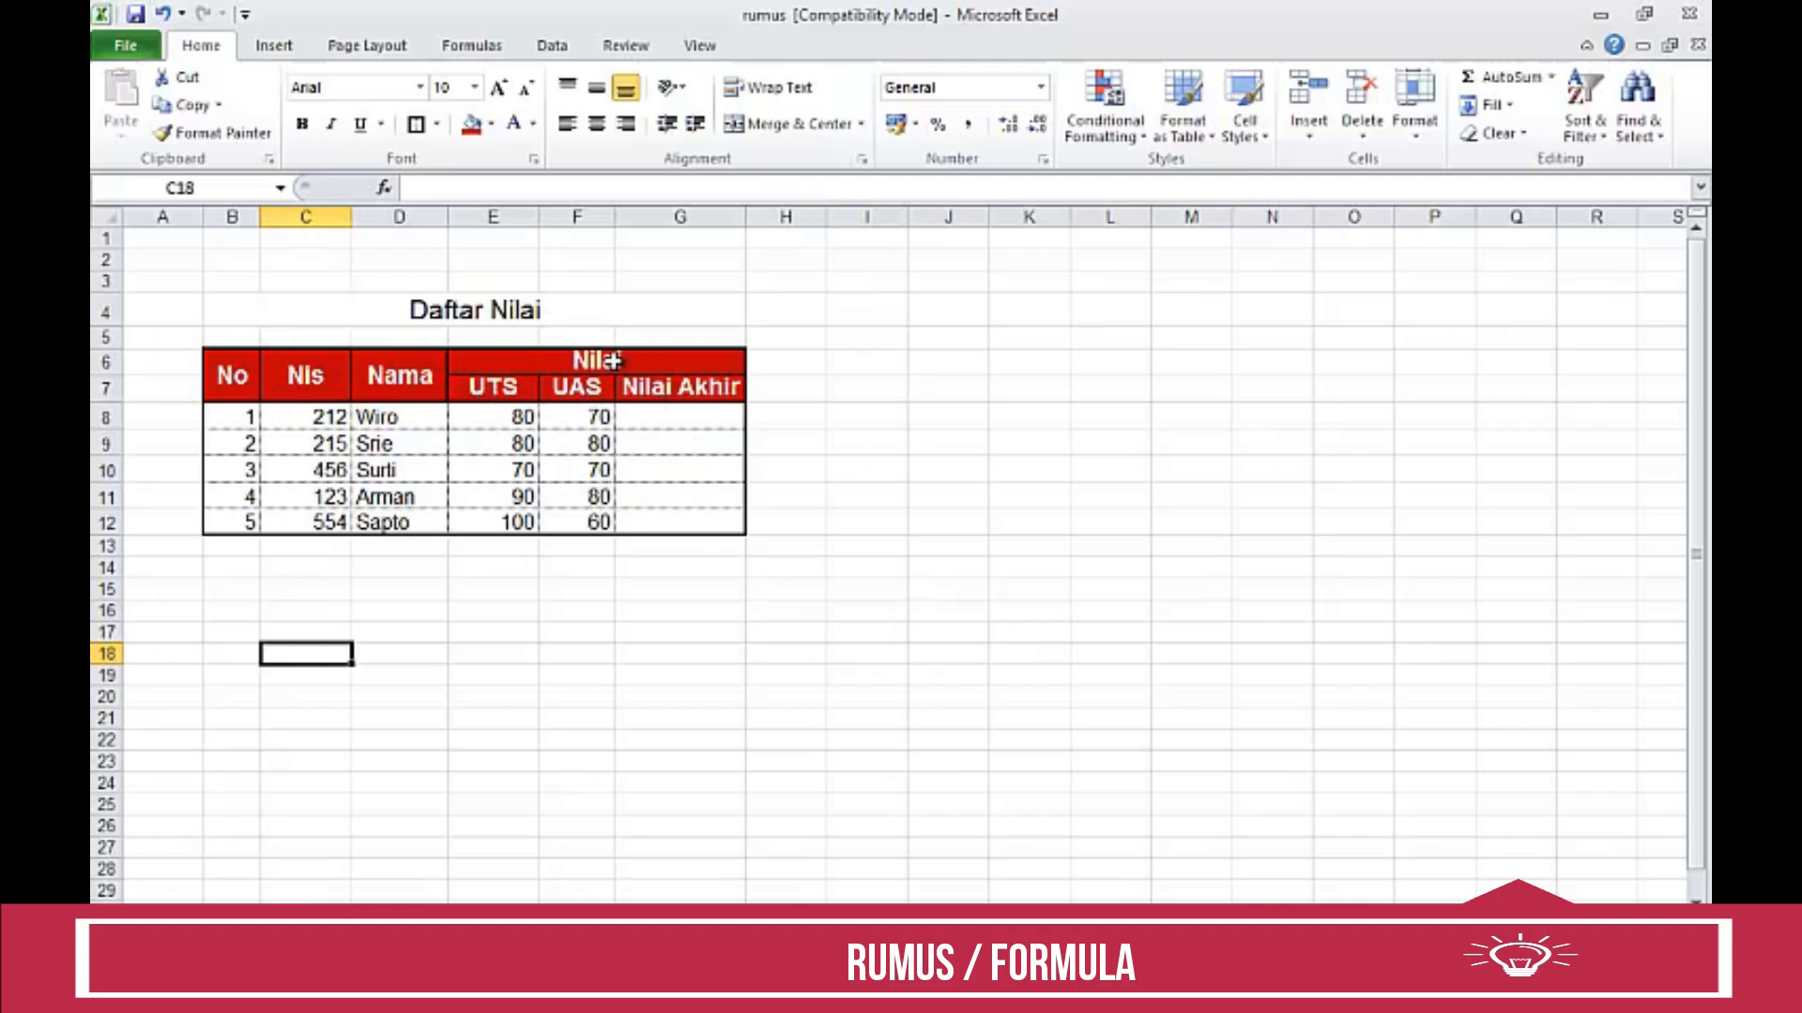
# Enter the formula =(E8+F8)/2 in G8 to average Wiro's UTS and UAS scores.
pyautogui.click(667, 416)
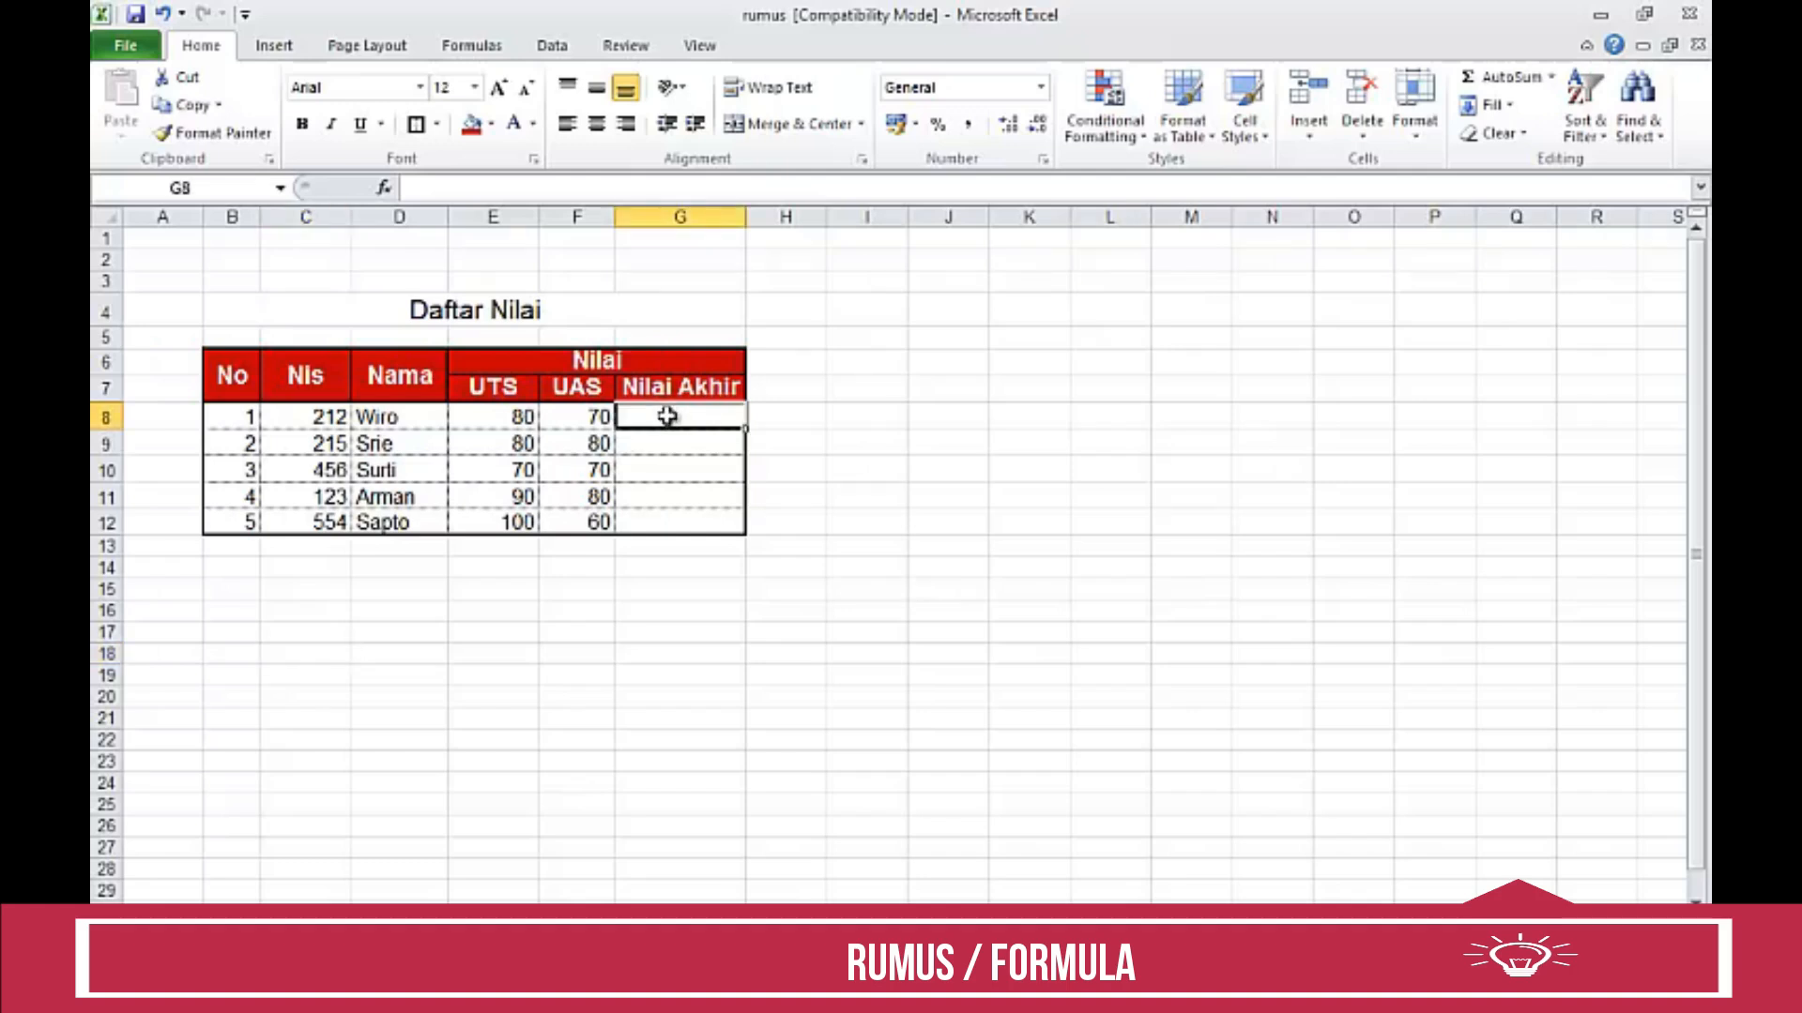
pyautogui.write('=(')
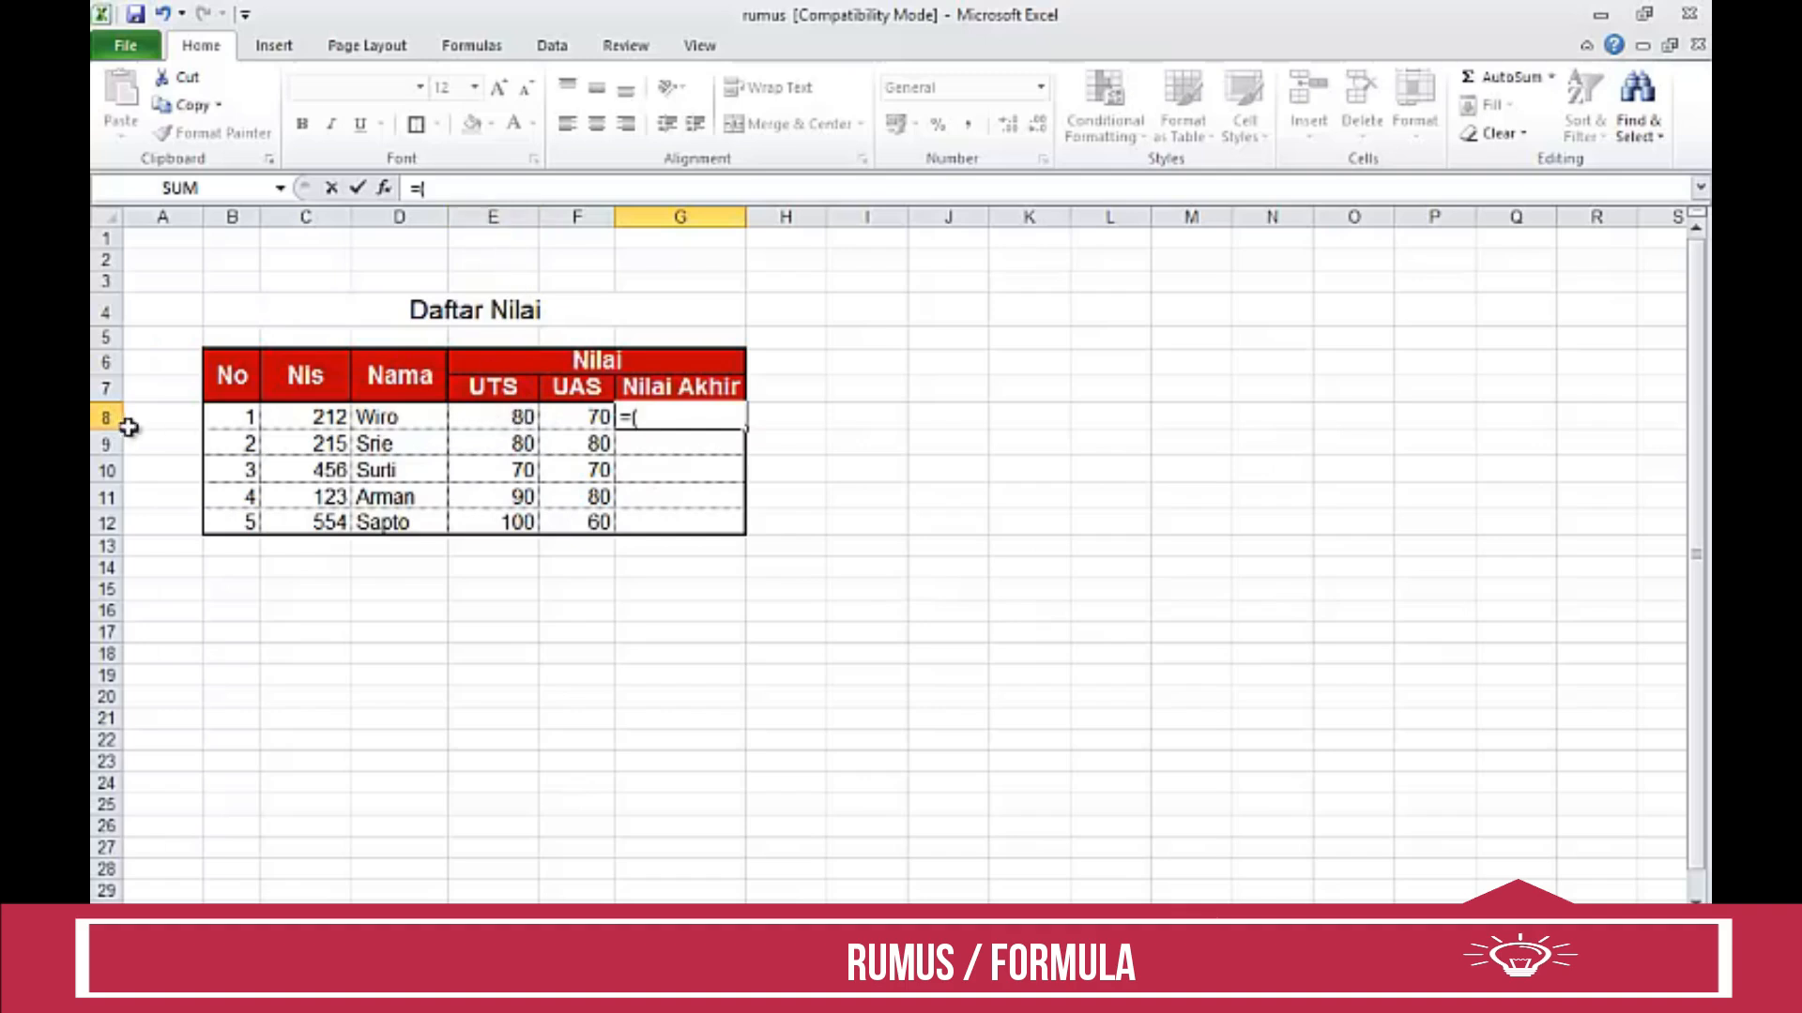
pyautogui.click(496, 419)
pyautogui.write('+')
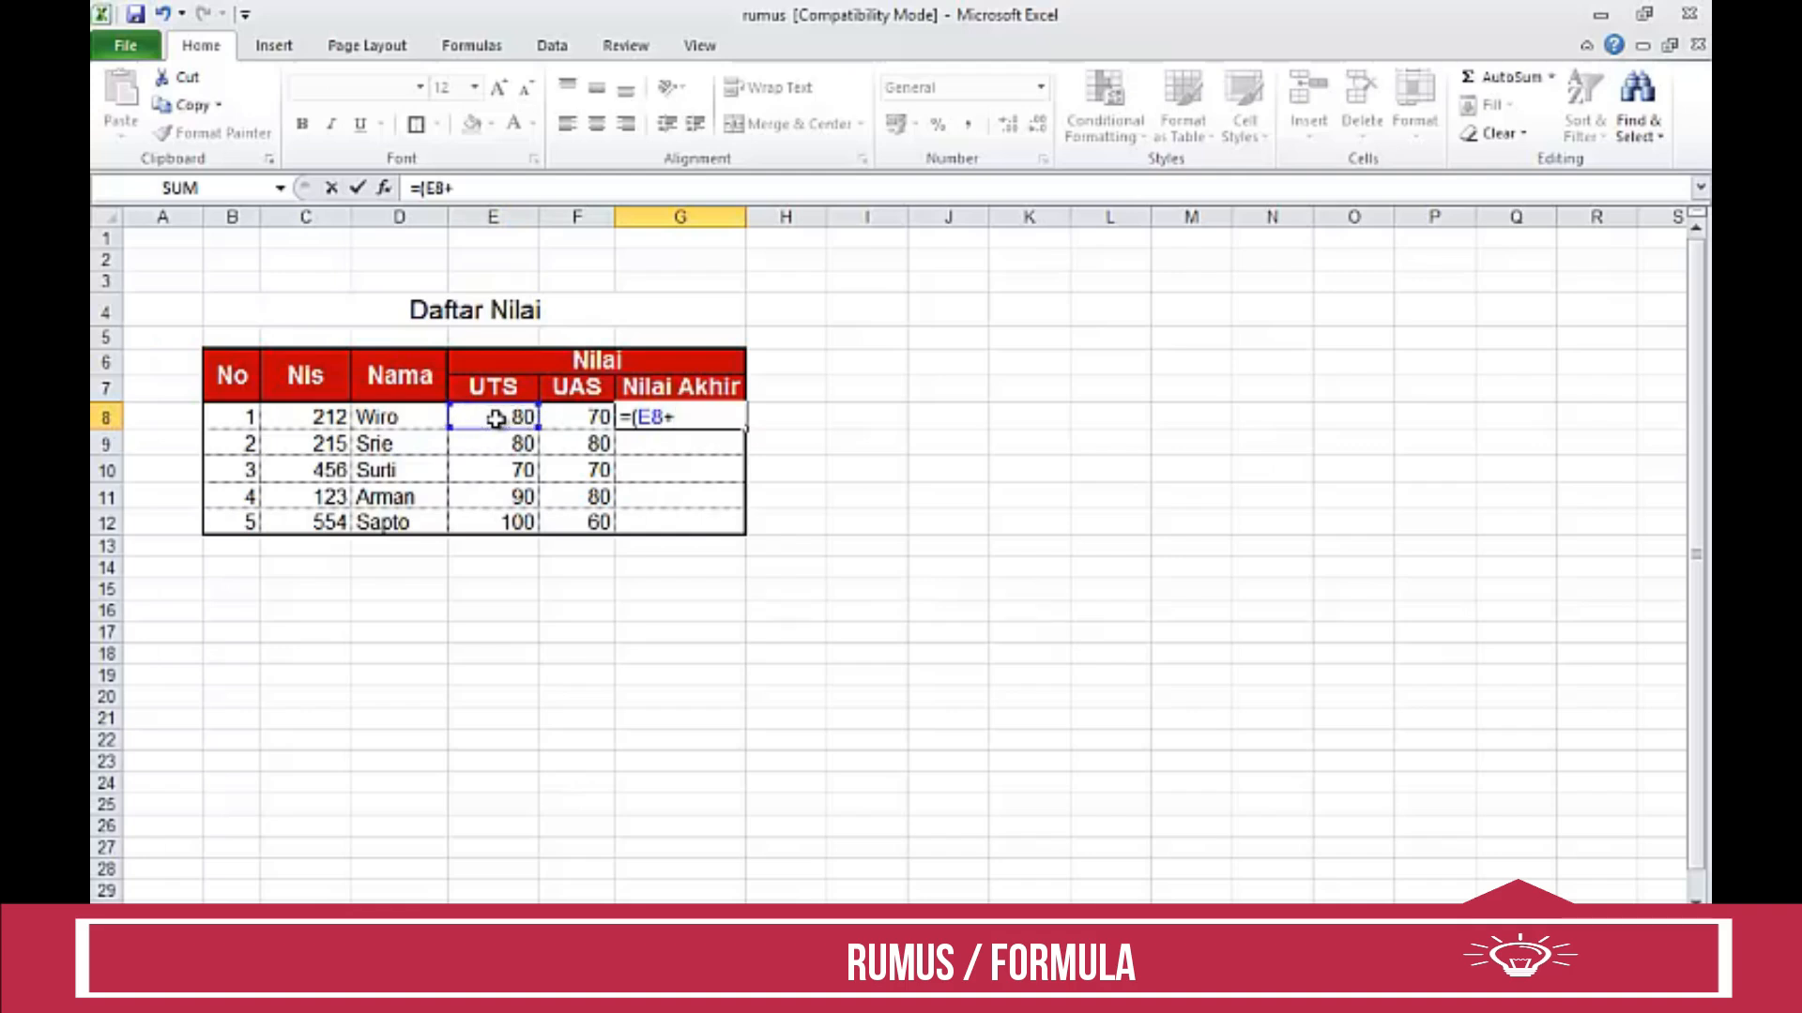
pyautogui.press('Left')
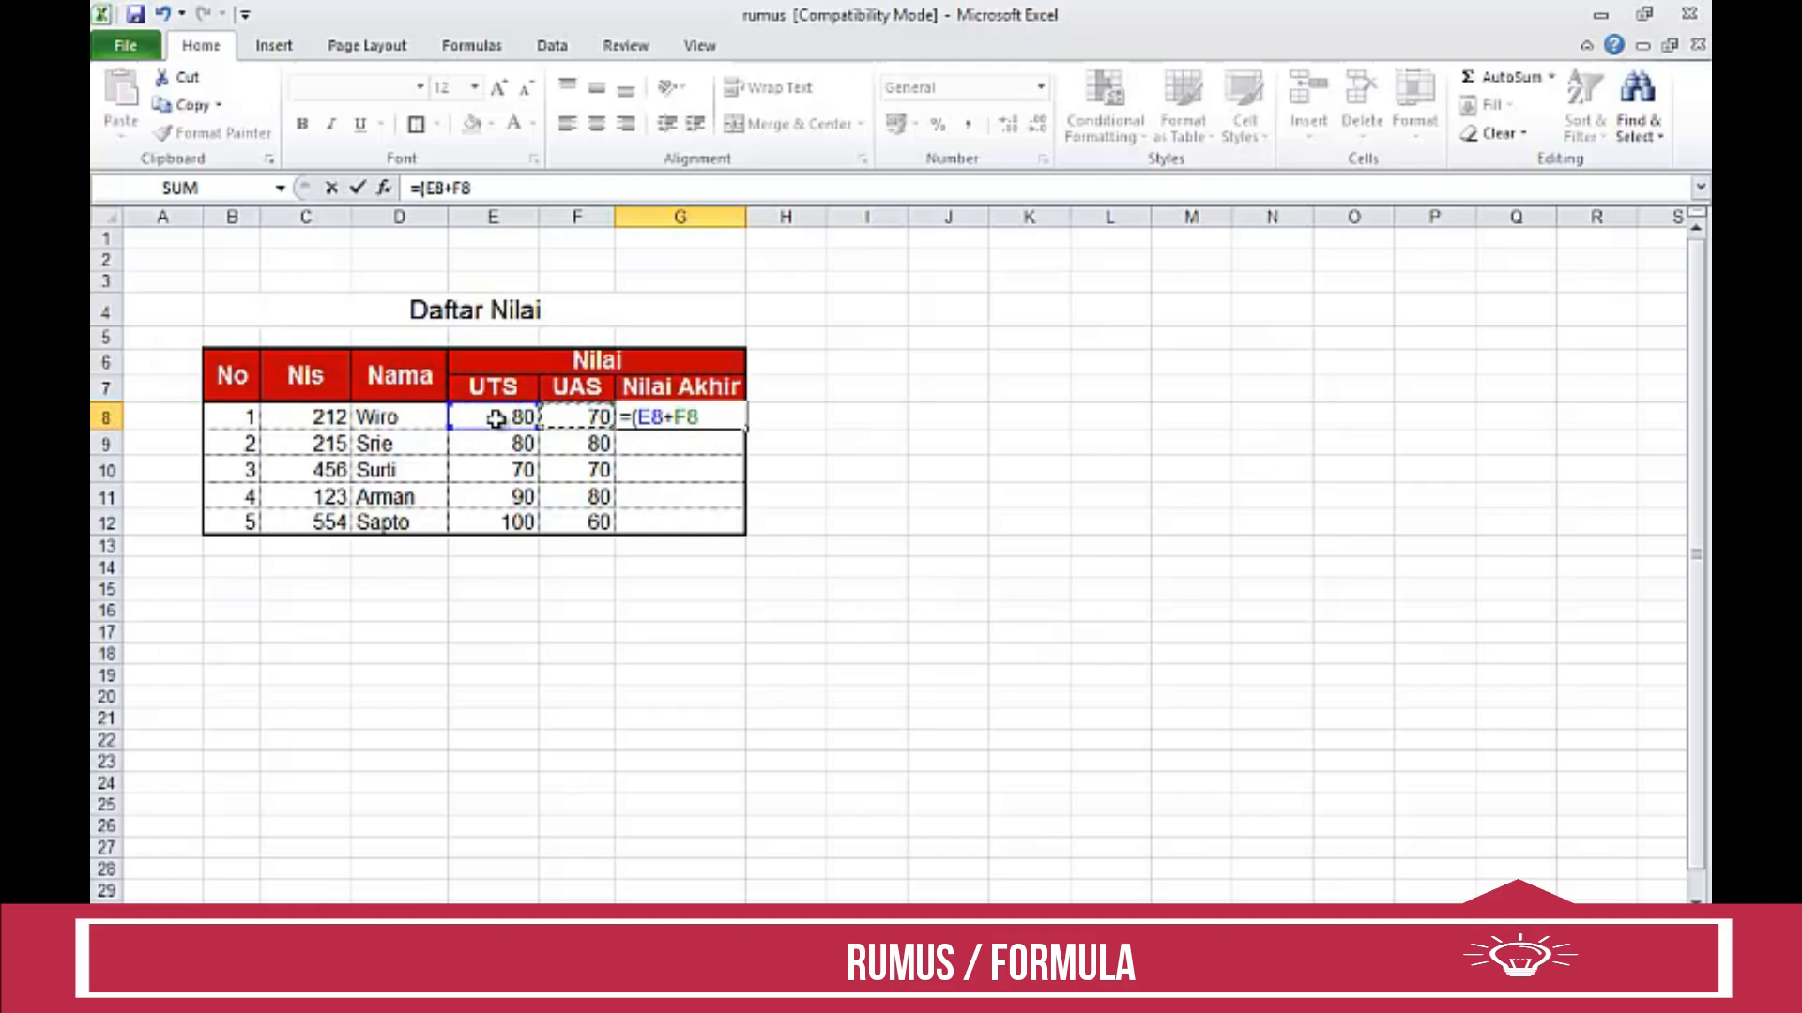
pyautogui.write(')/2')
pyautogui.press('Return')
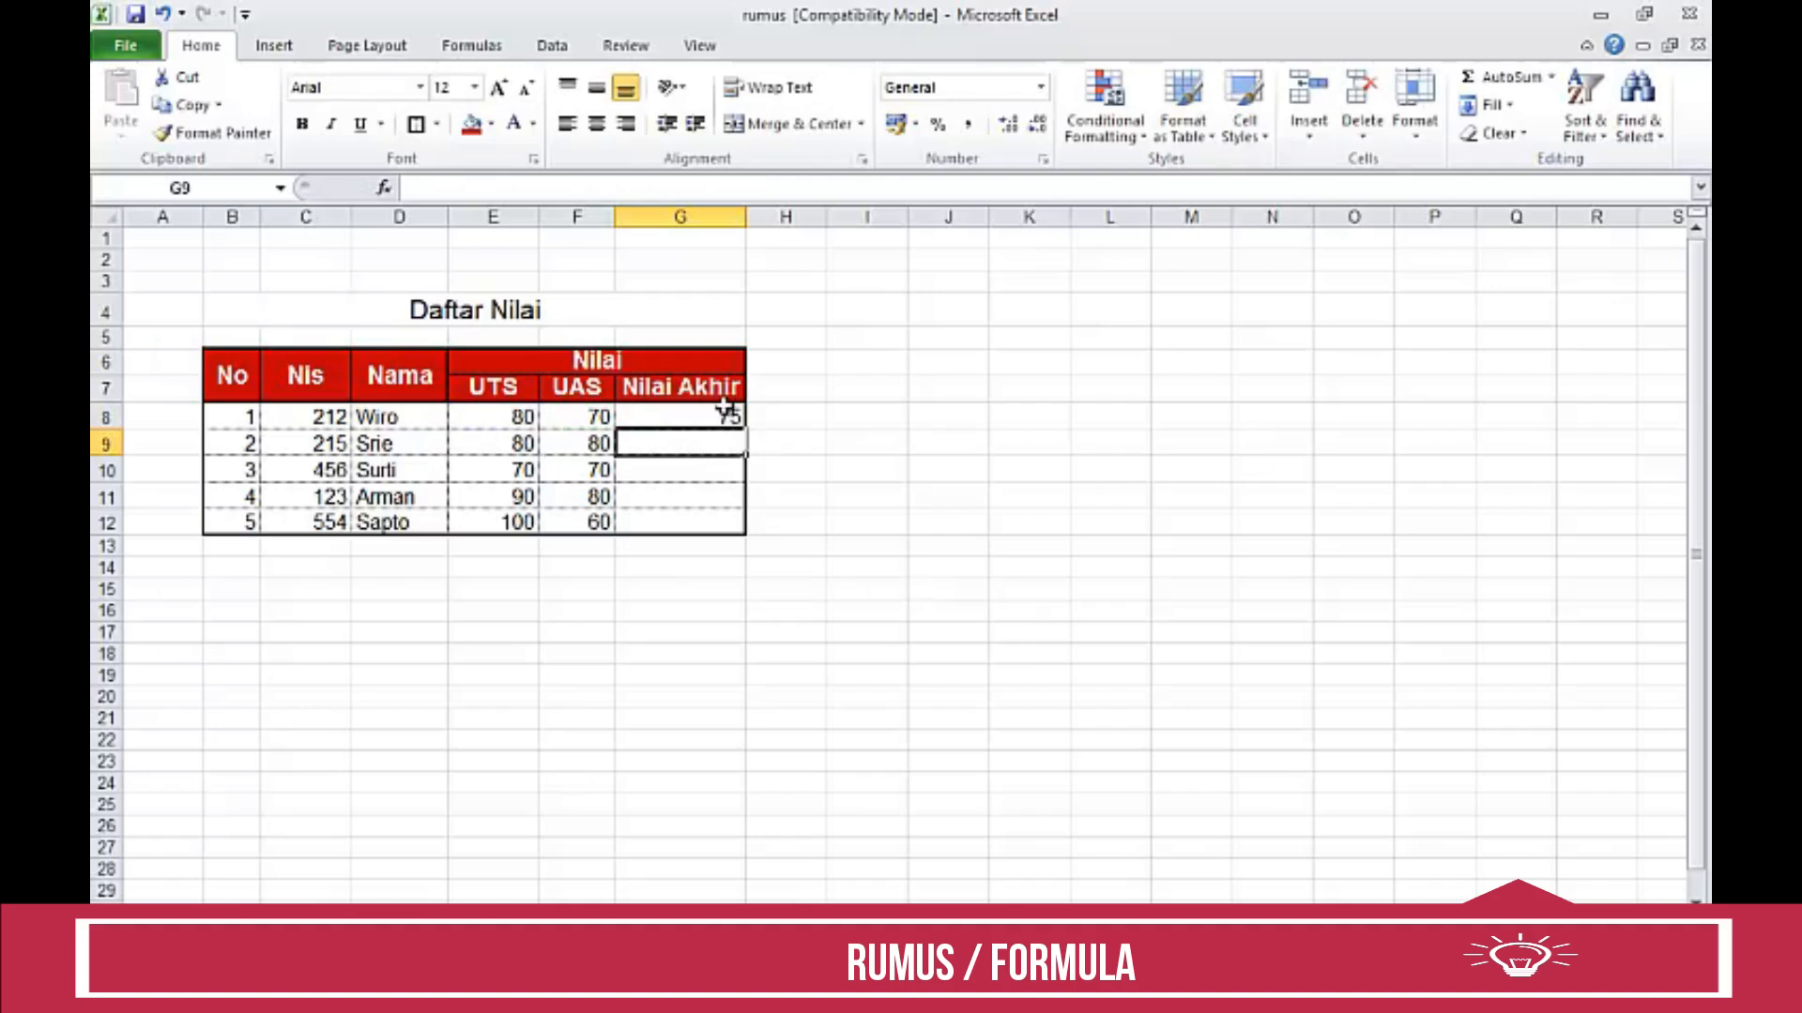
pyautogui.click(790, 435)
# Copy the Nilai Akhir formula from G8 into G9 and clear the copy selection.
pyautogui.click(690, 417)
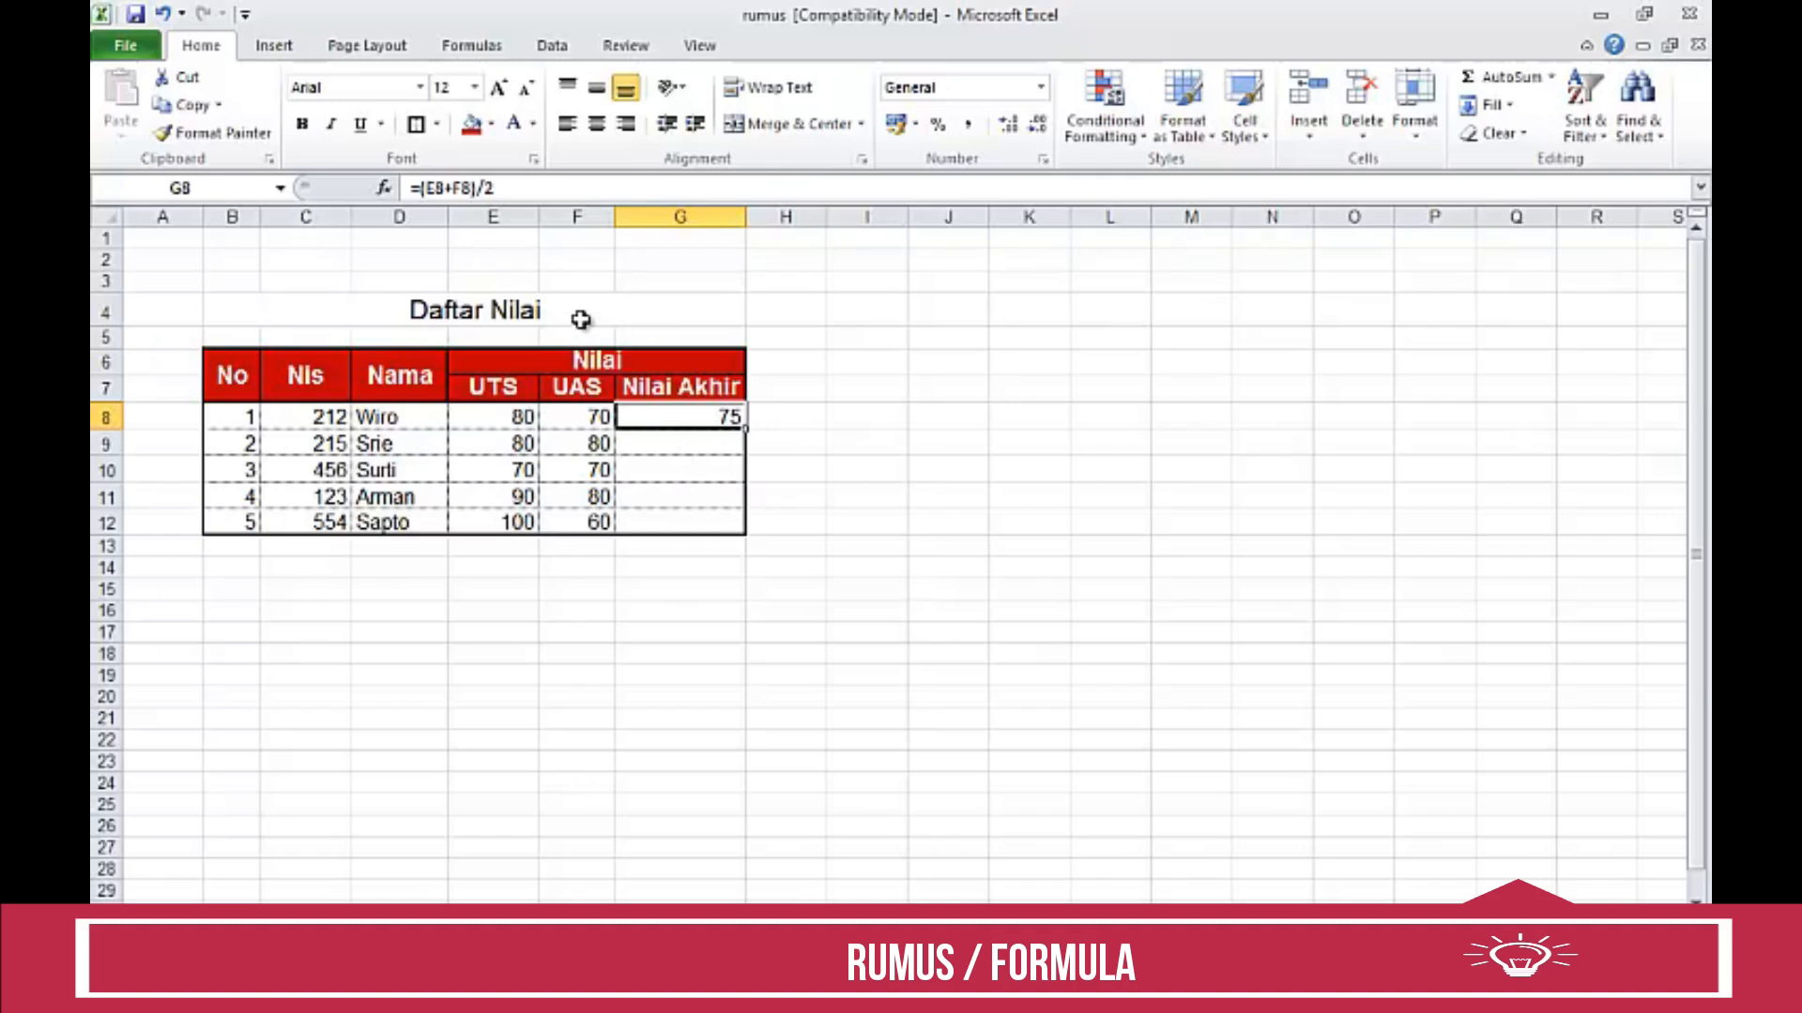
pyautogui.hotkey('ctrl', 'c')
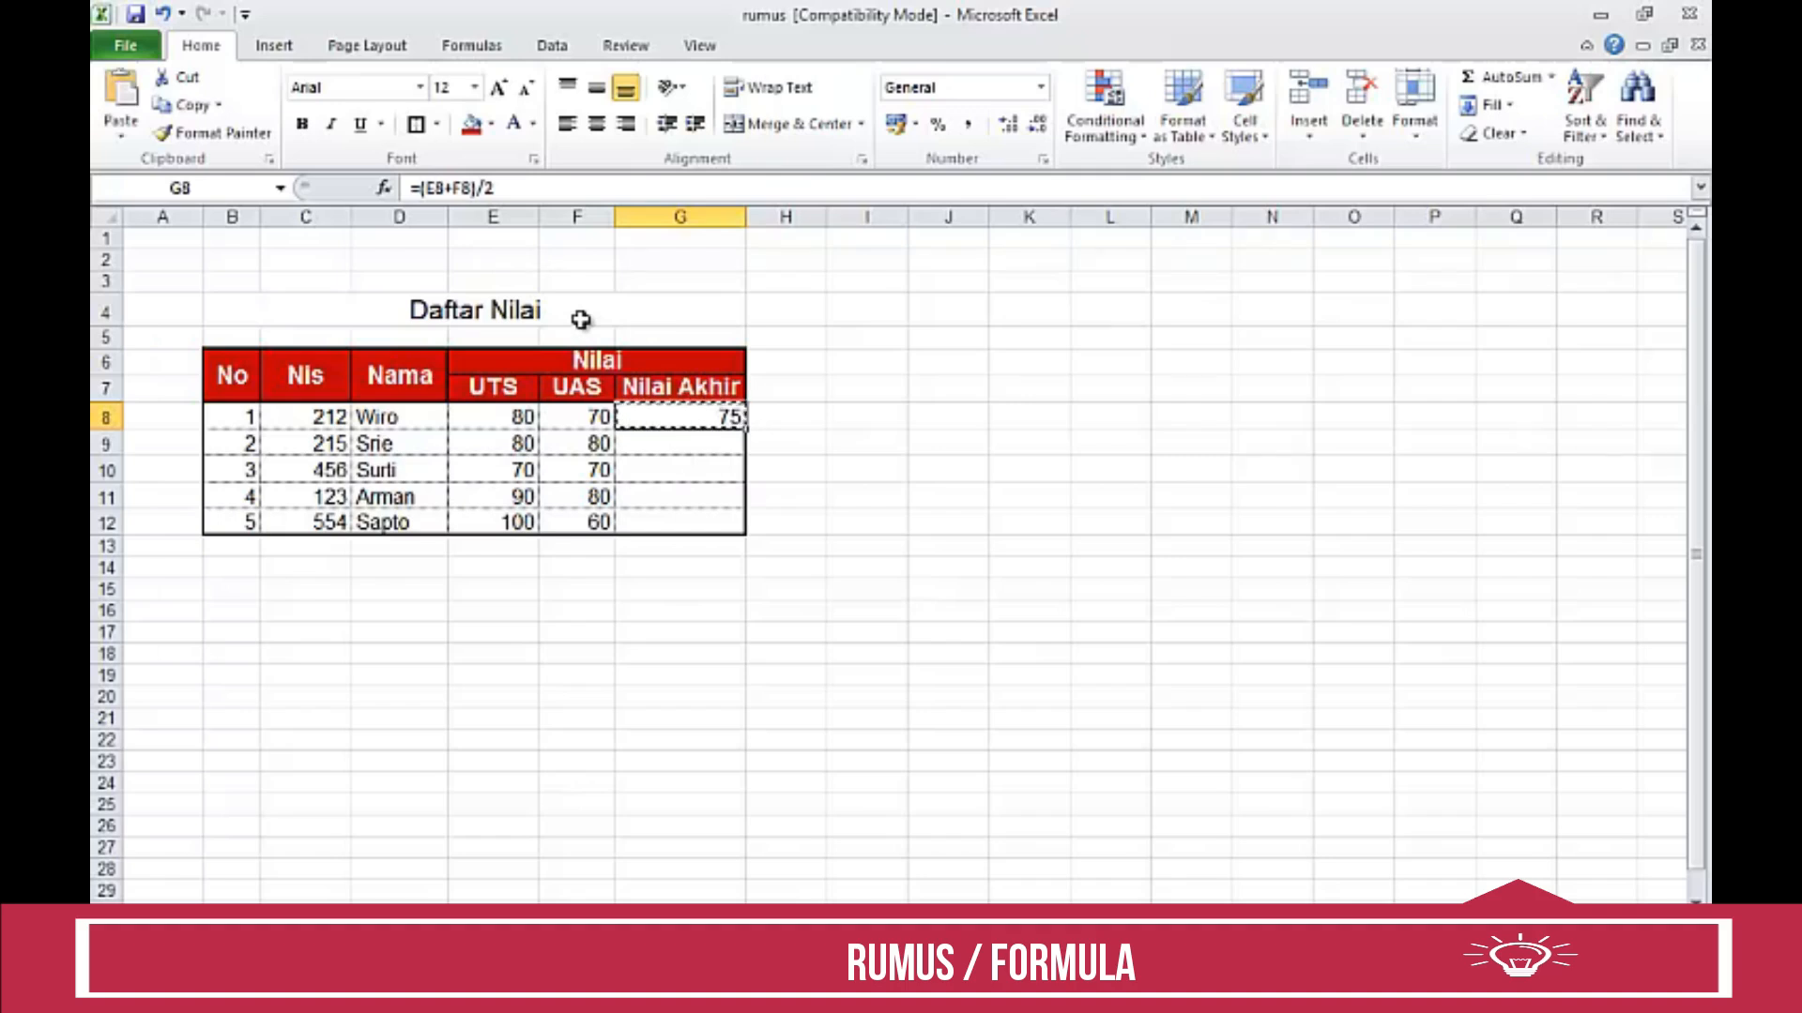
pyautogui.click(651, 451)
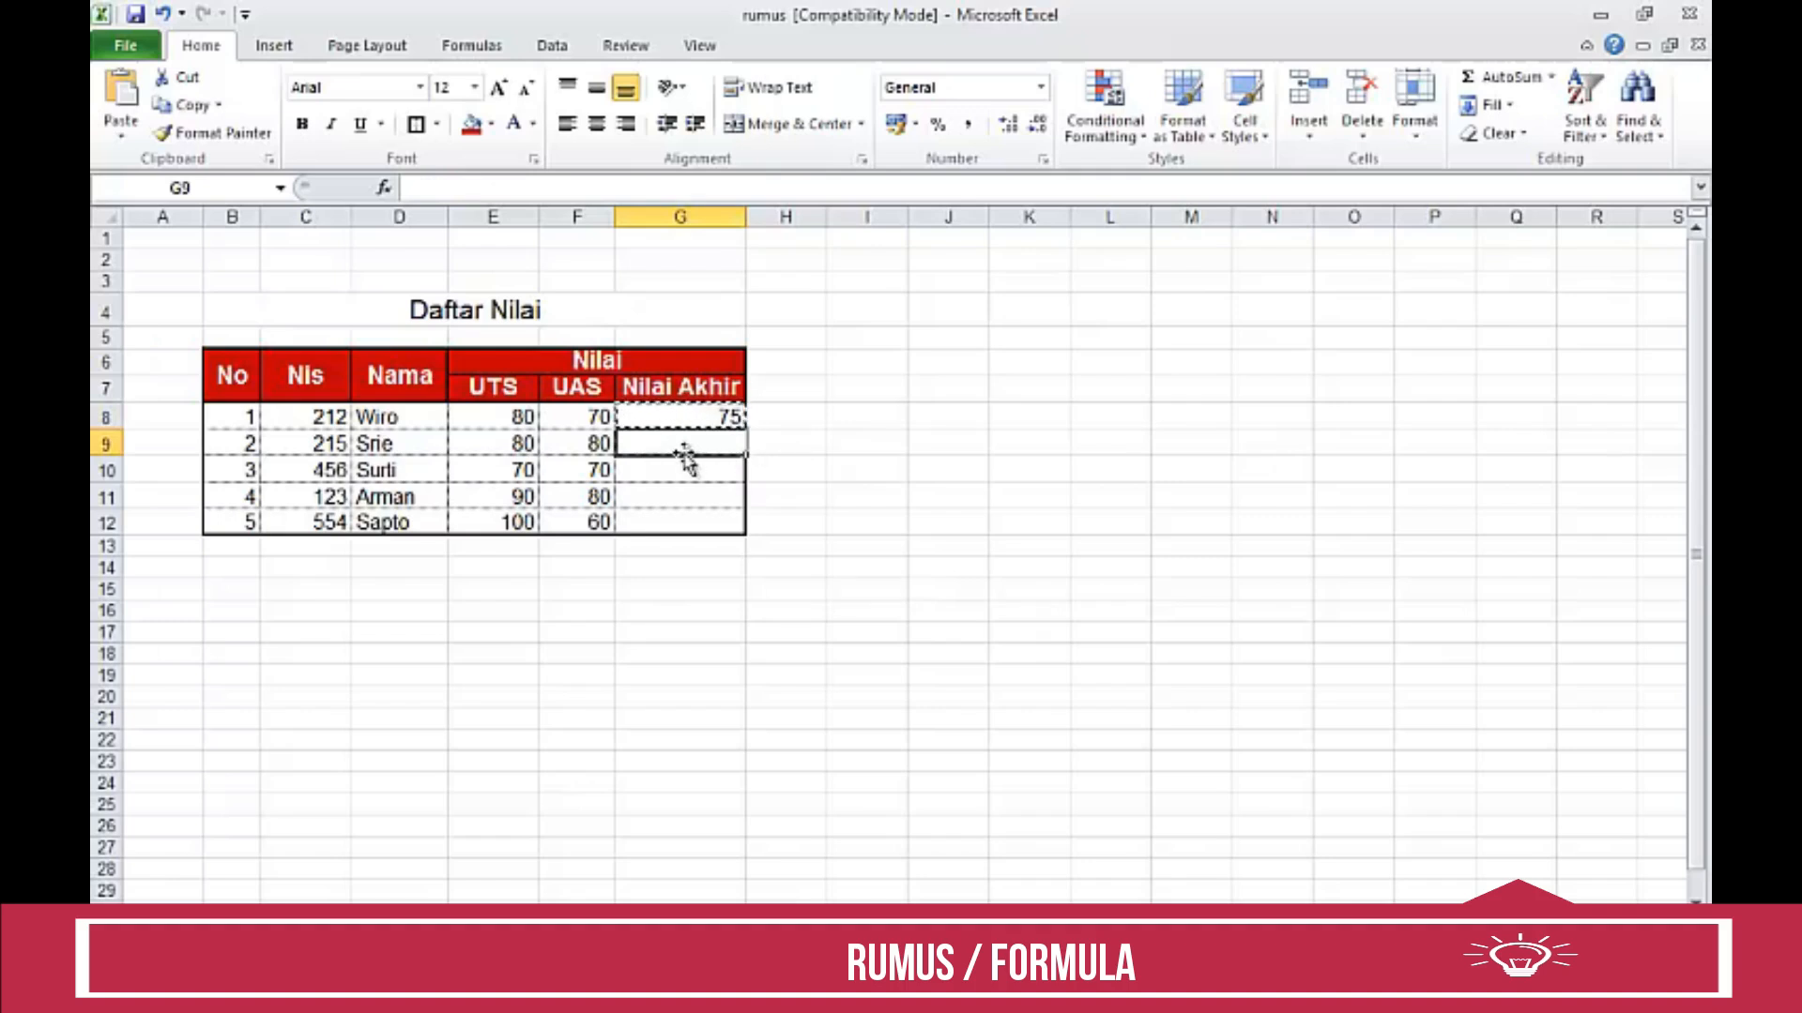
pyautogui.hotkey('ctrl', 'v')
pyautogui.click(855, 439)
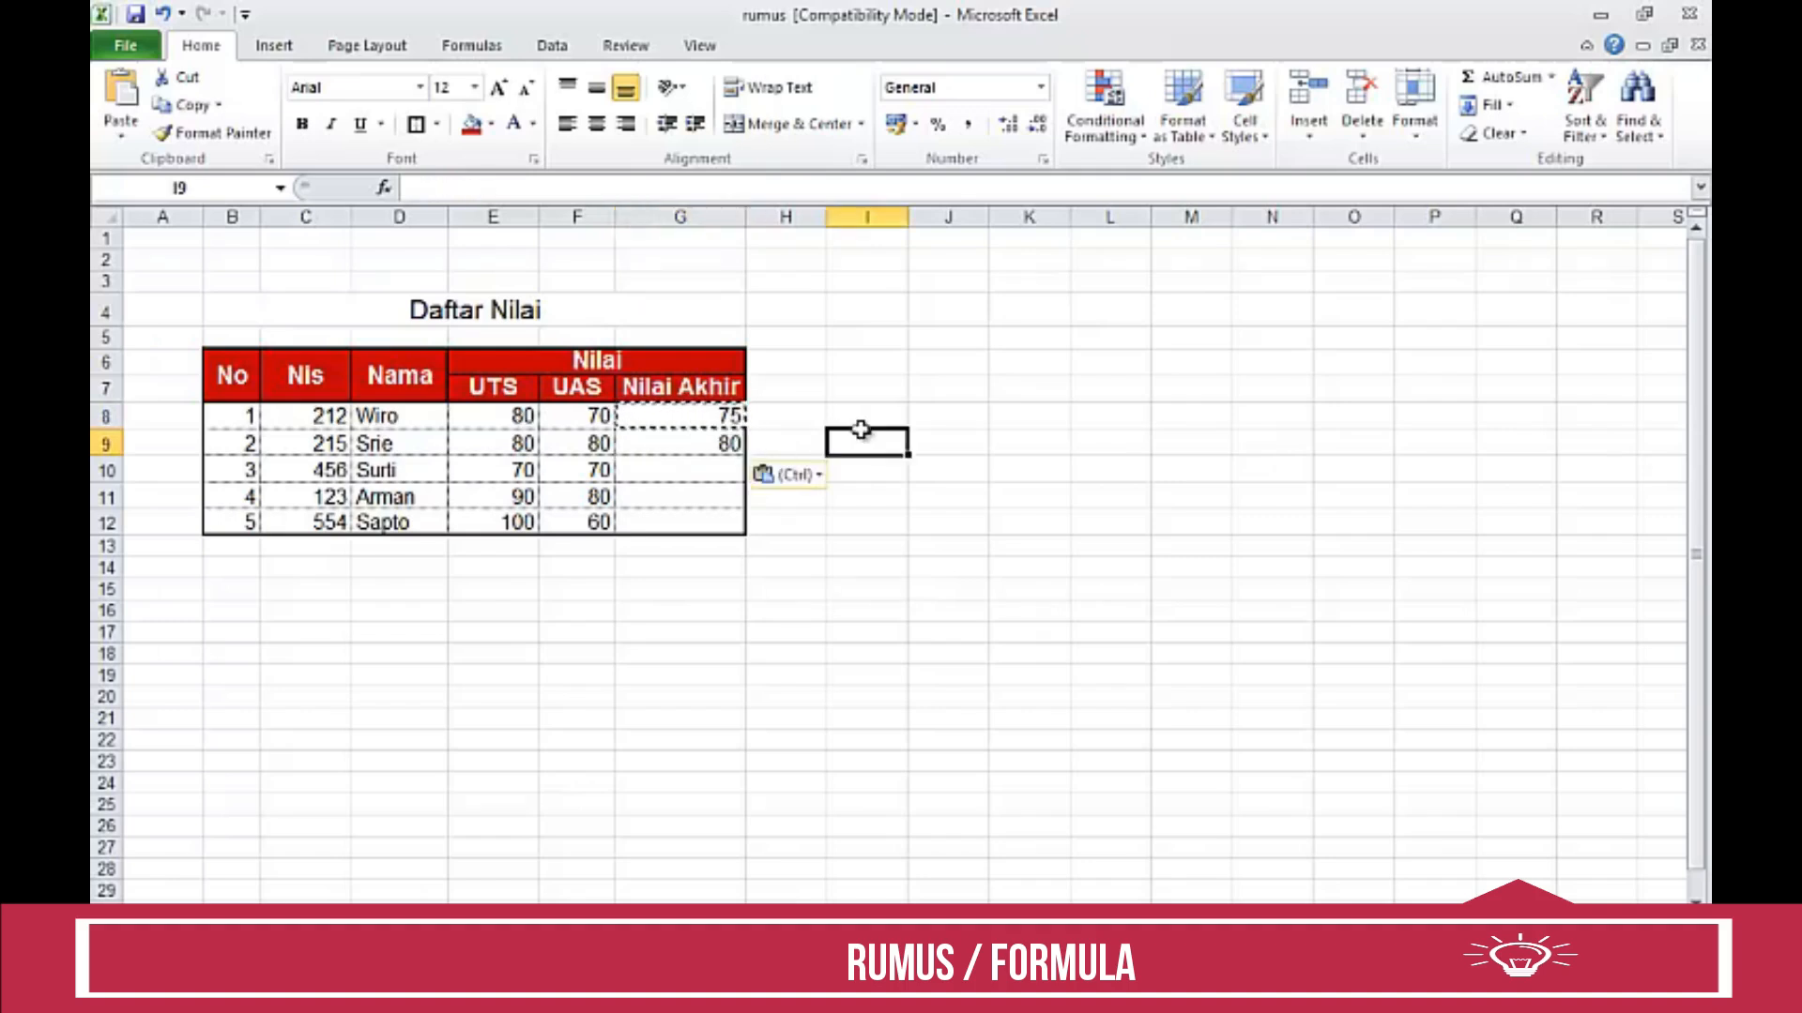
pyautogui.press('Escape')
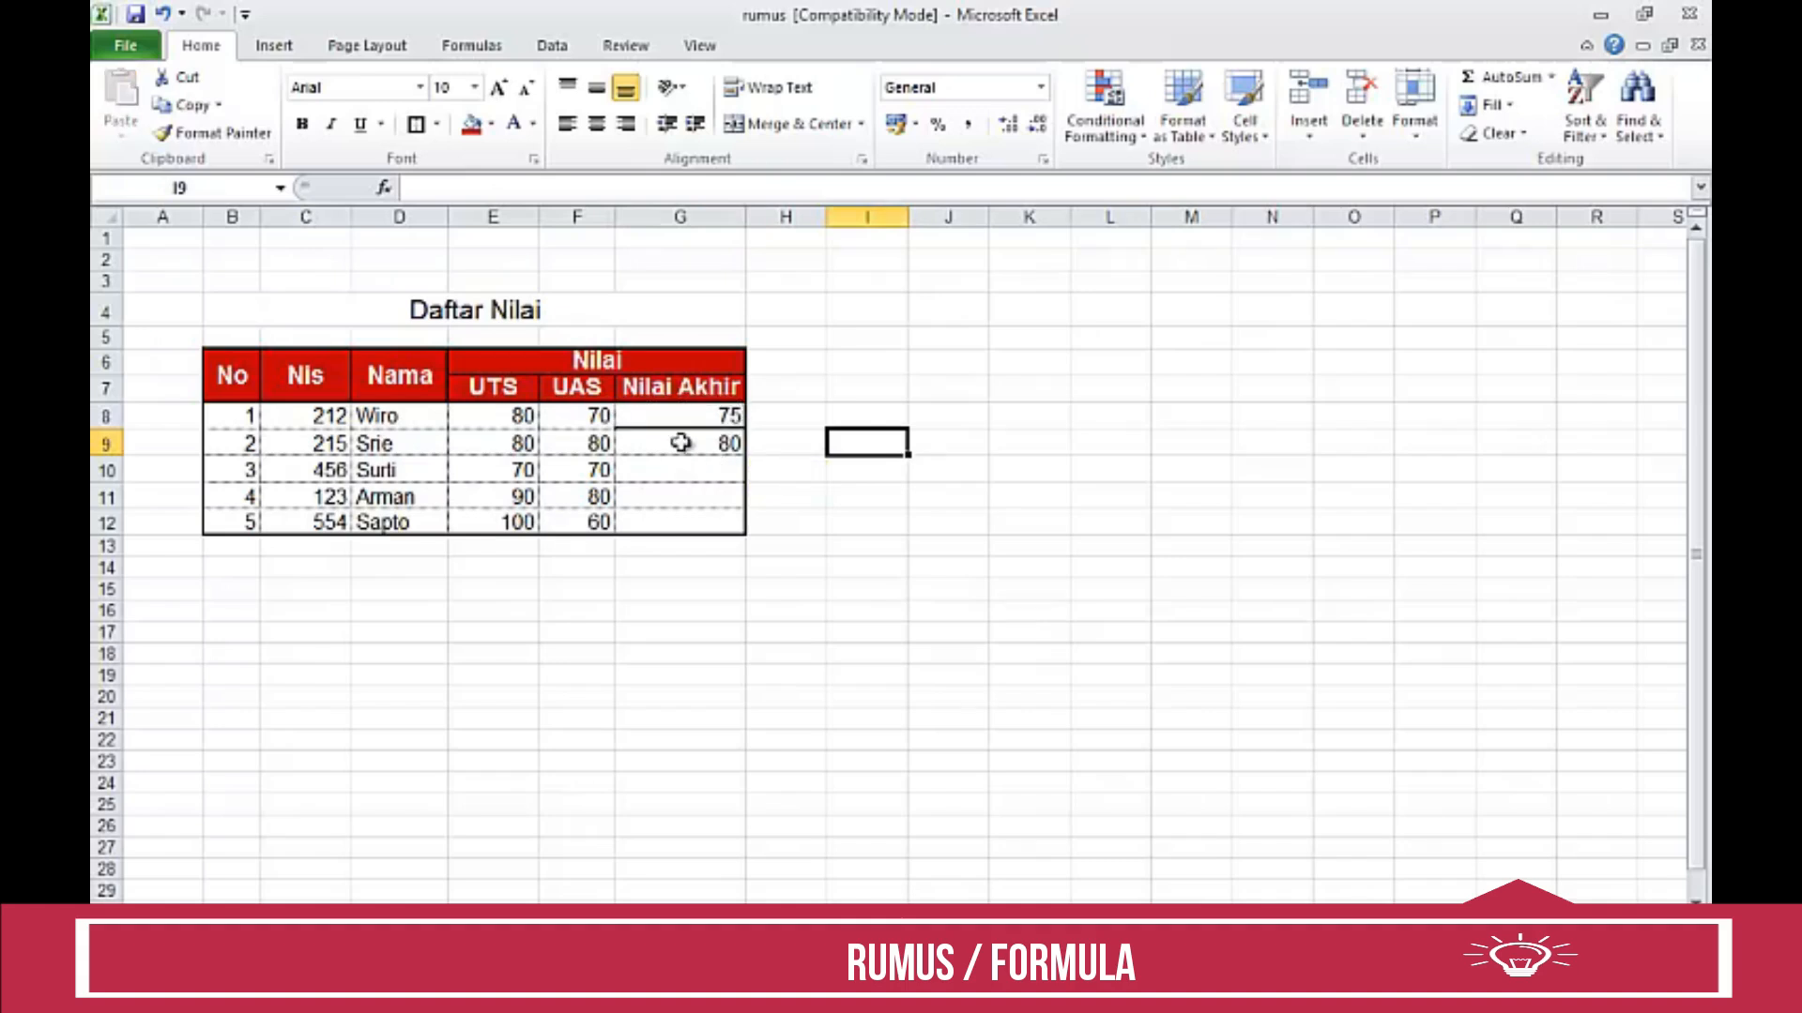
# Compare the formulas in G8 and G9, and fill the G8 formula down through G12.
pyautogui.click(706, 417)
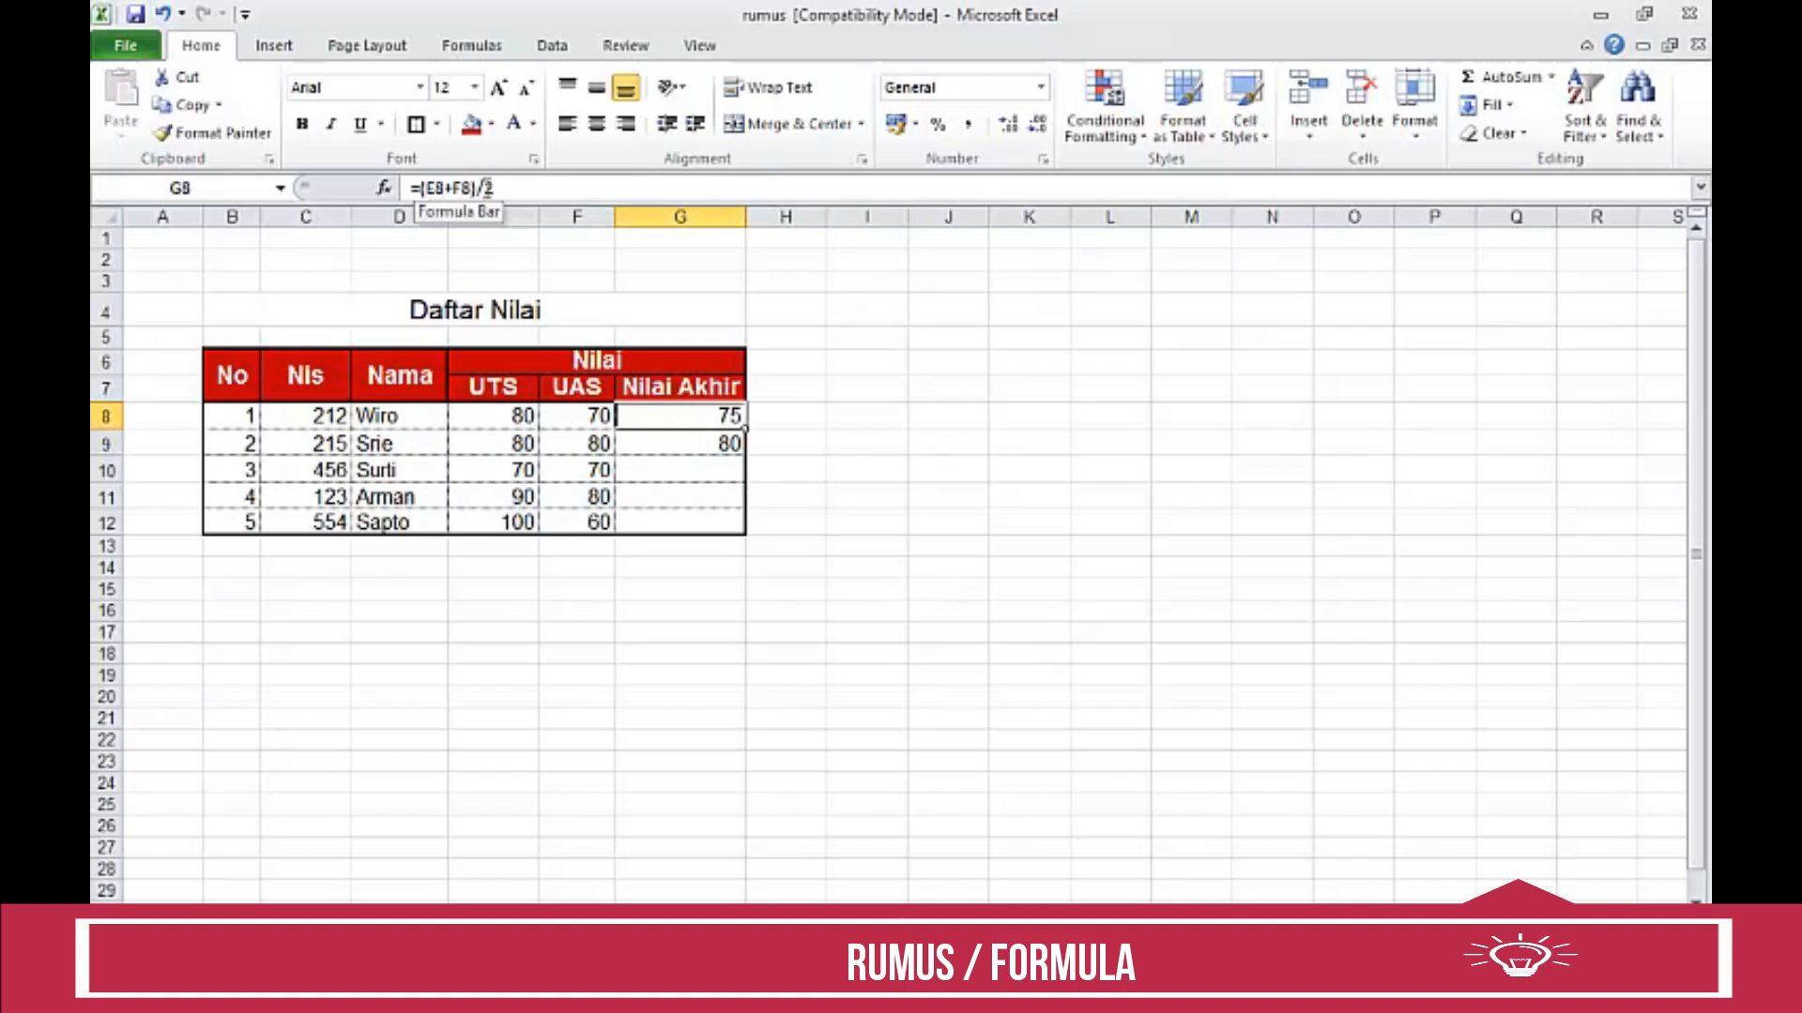
pyautogui.click(704, 441)
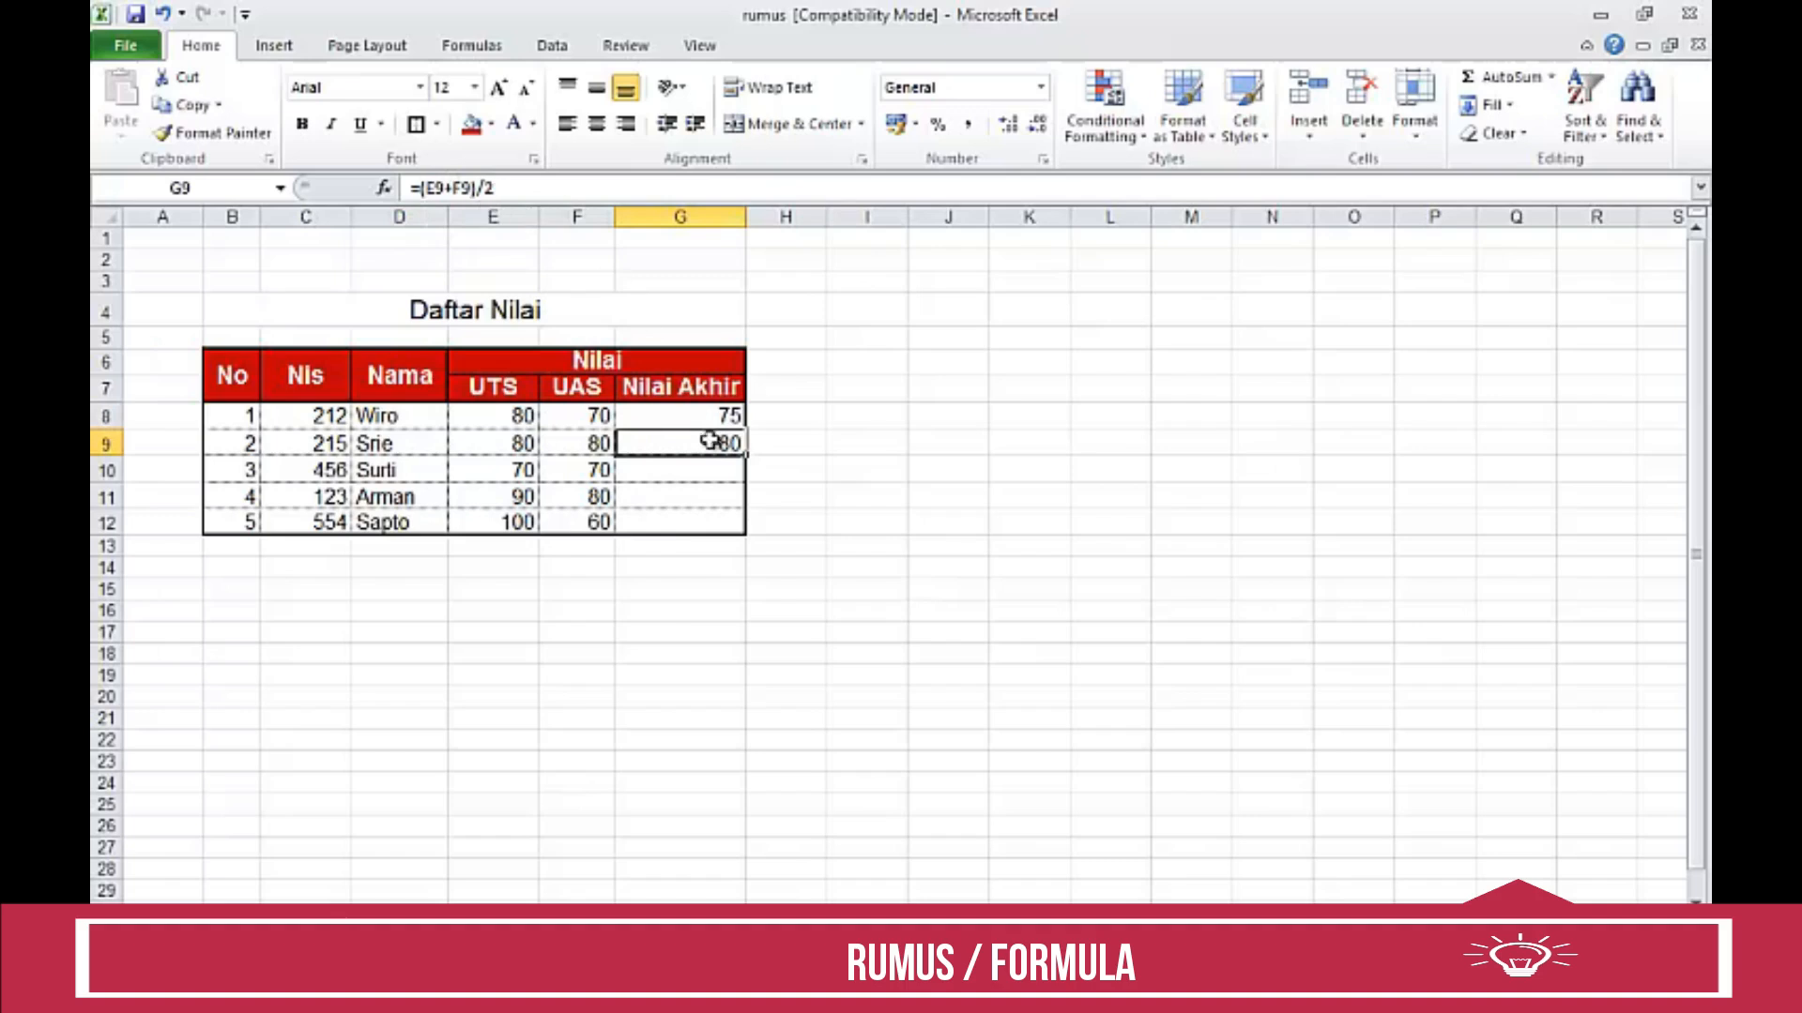
pyautogui.click(667, 413)
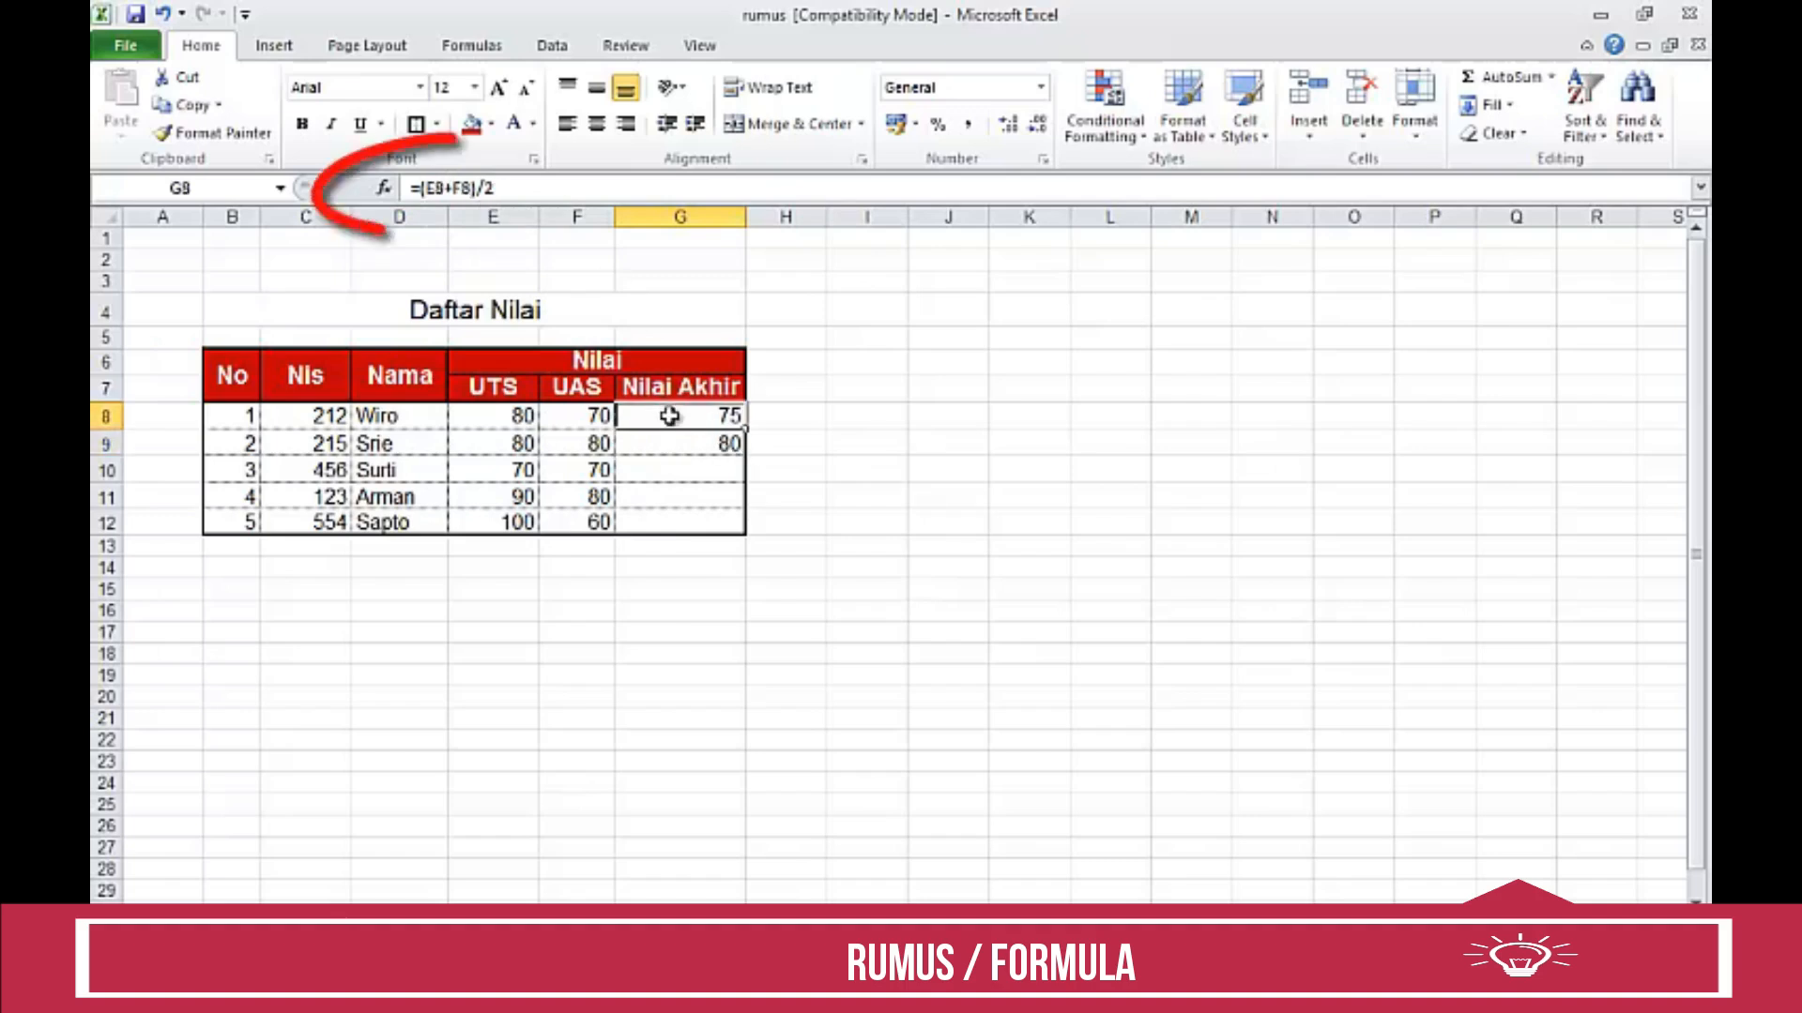
pyautogui.click(674, 444)
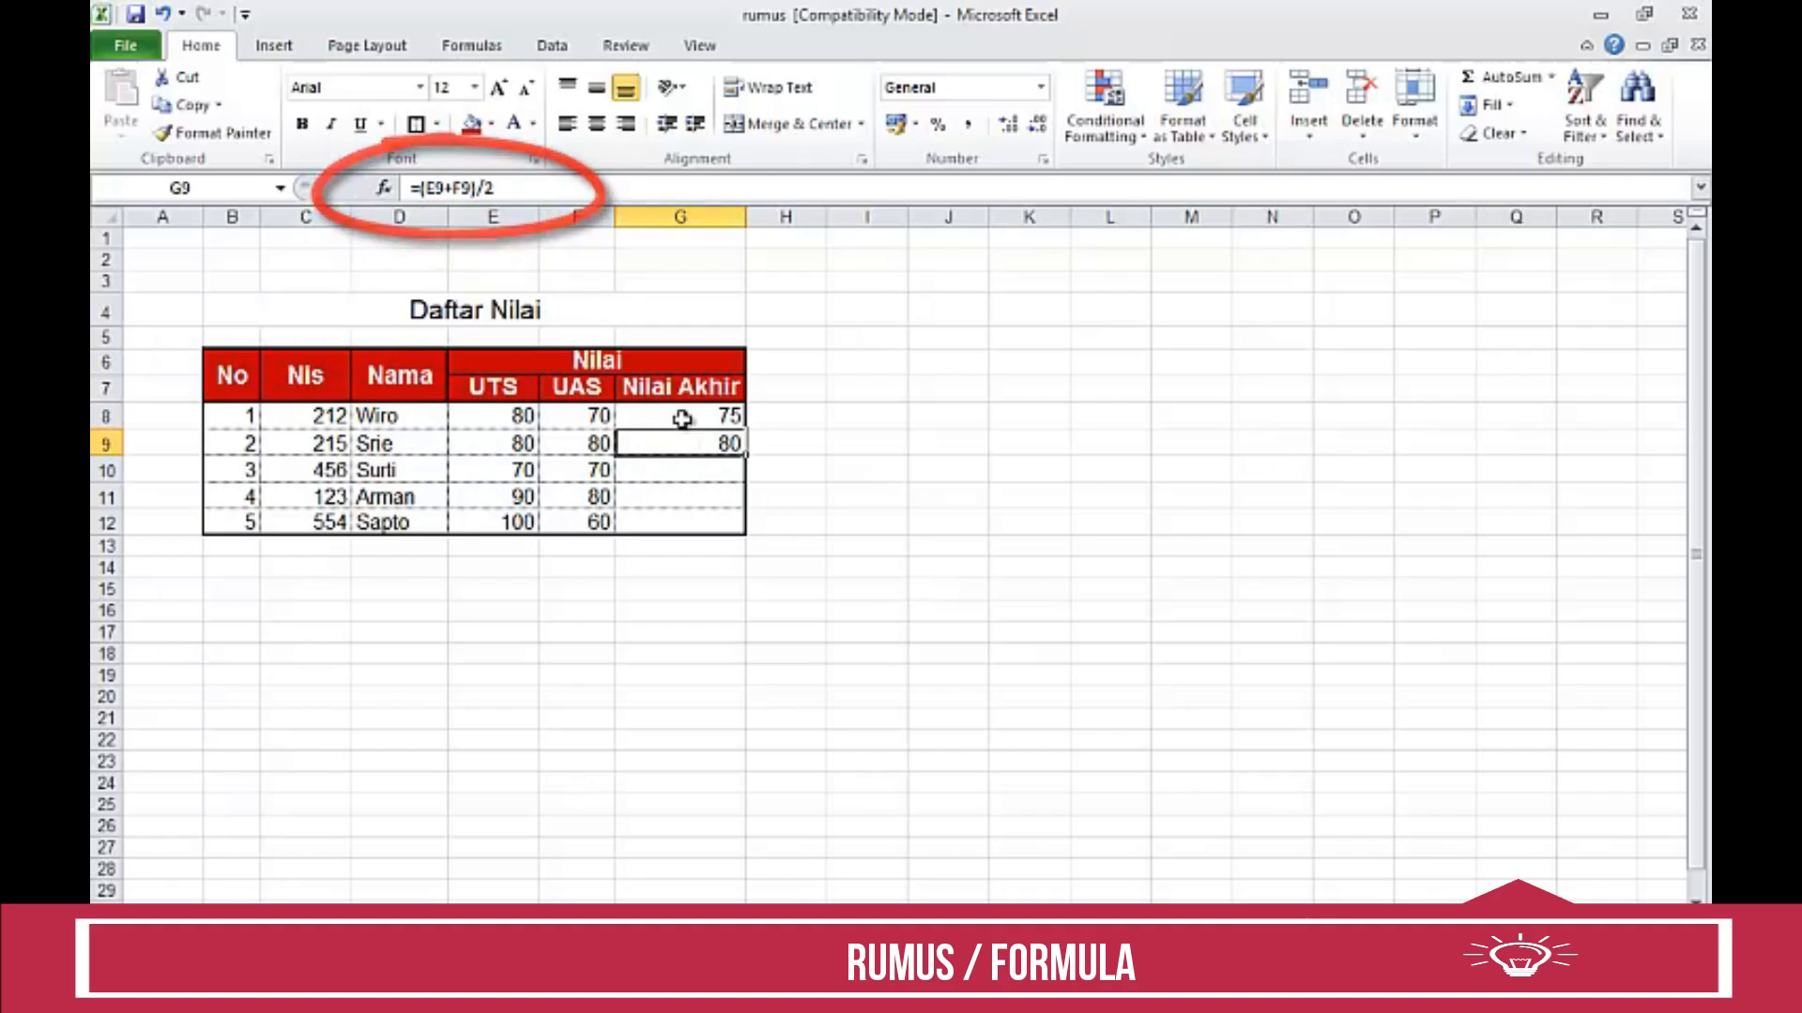
pyautogui.click(680, 418)
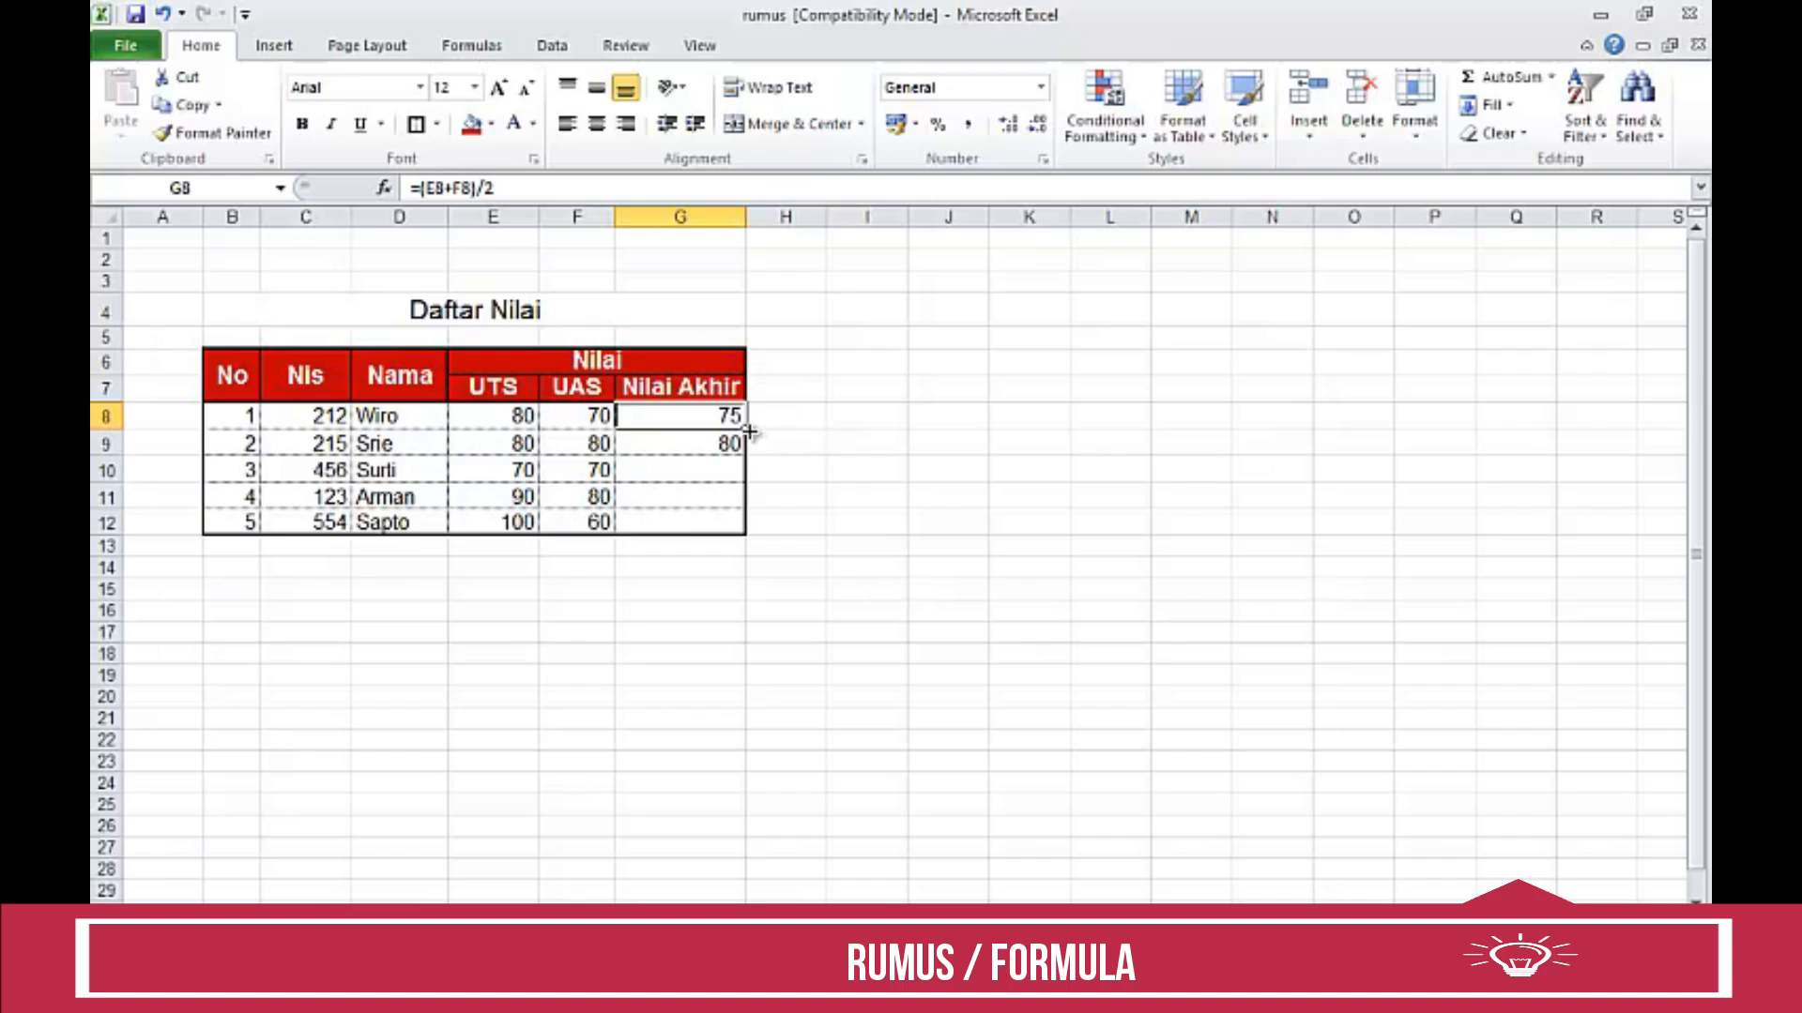
pyautogui.moveTo(743, 429); pyautogui.dragTo(734, 530)
pyautogui.click(805, 442)
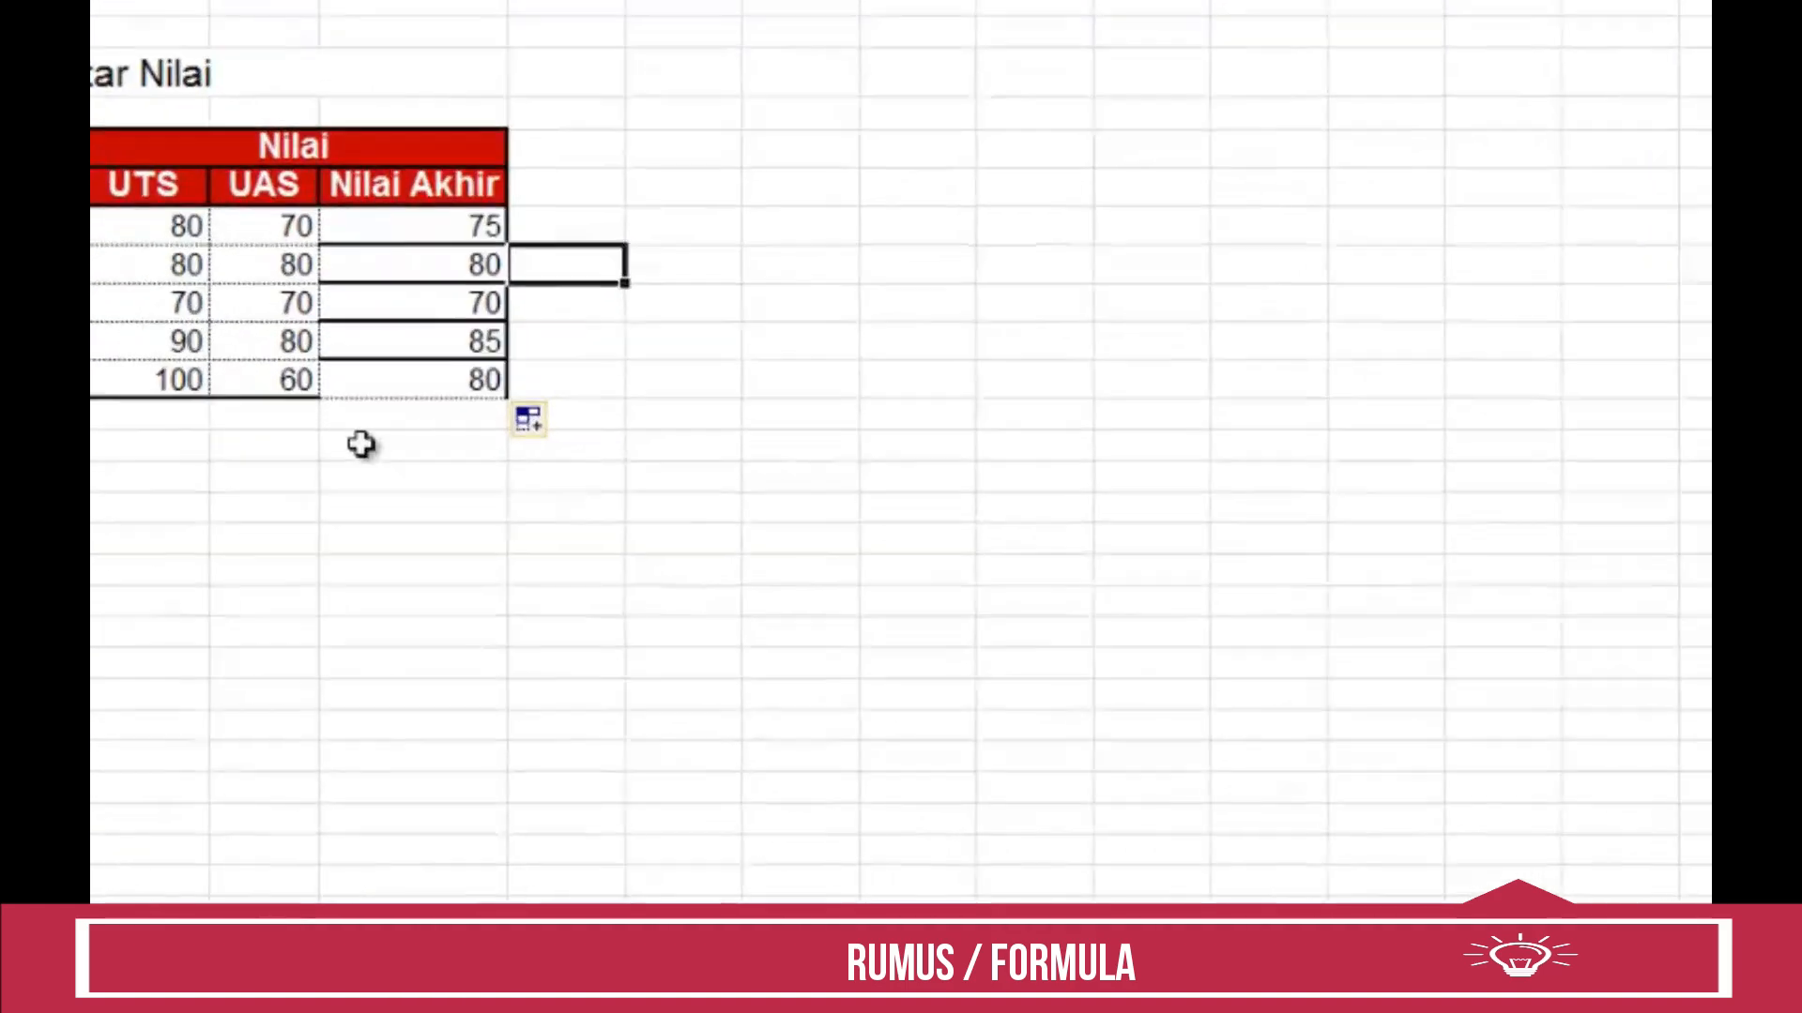
# Review the Nilai Akhir formulas in the first two student rows, G8 and G9.
pyautogui.click(663, 103)
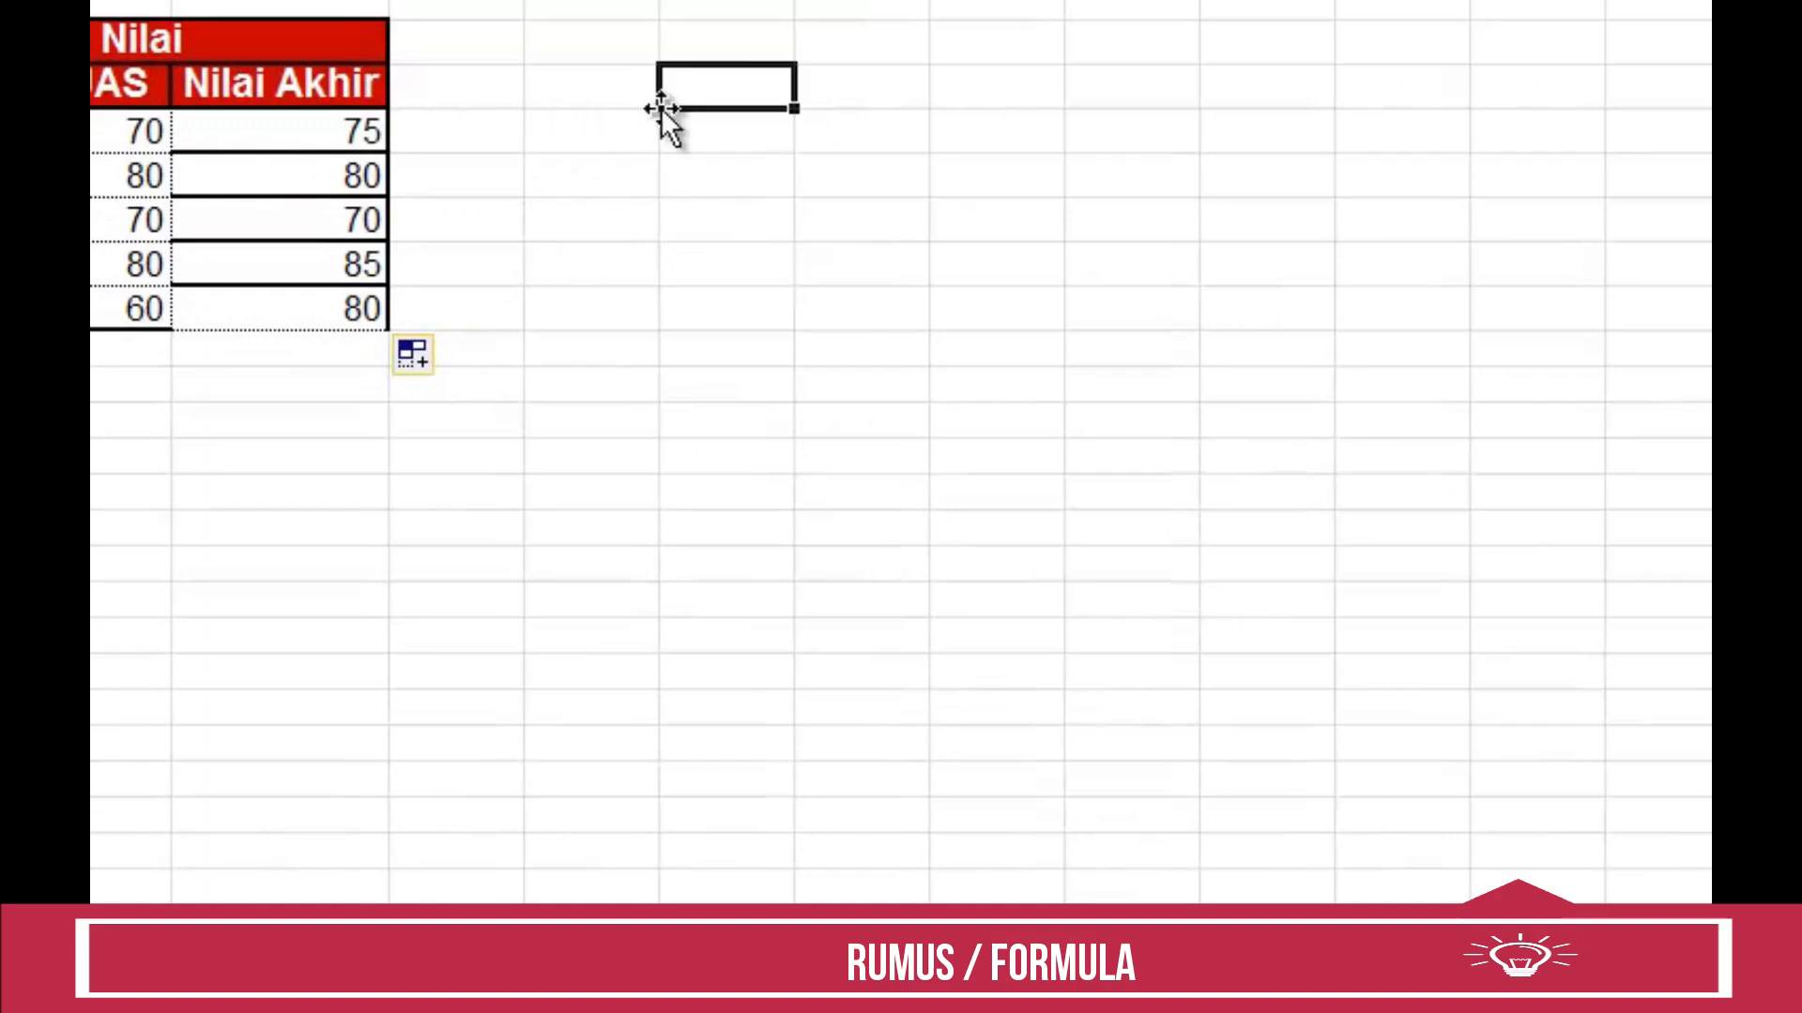
pyautogui.click(262, 140)
pyautogui.click(266, 180)
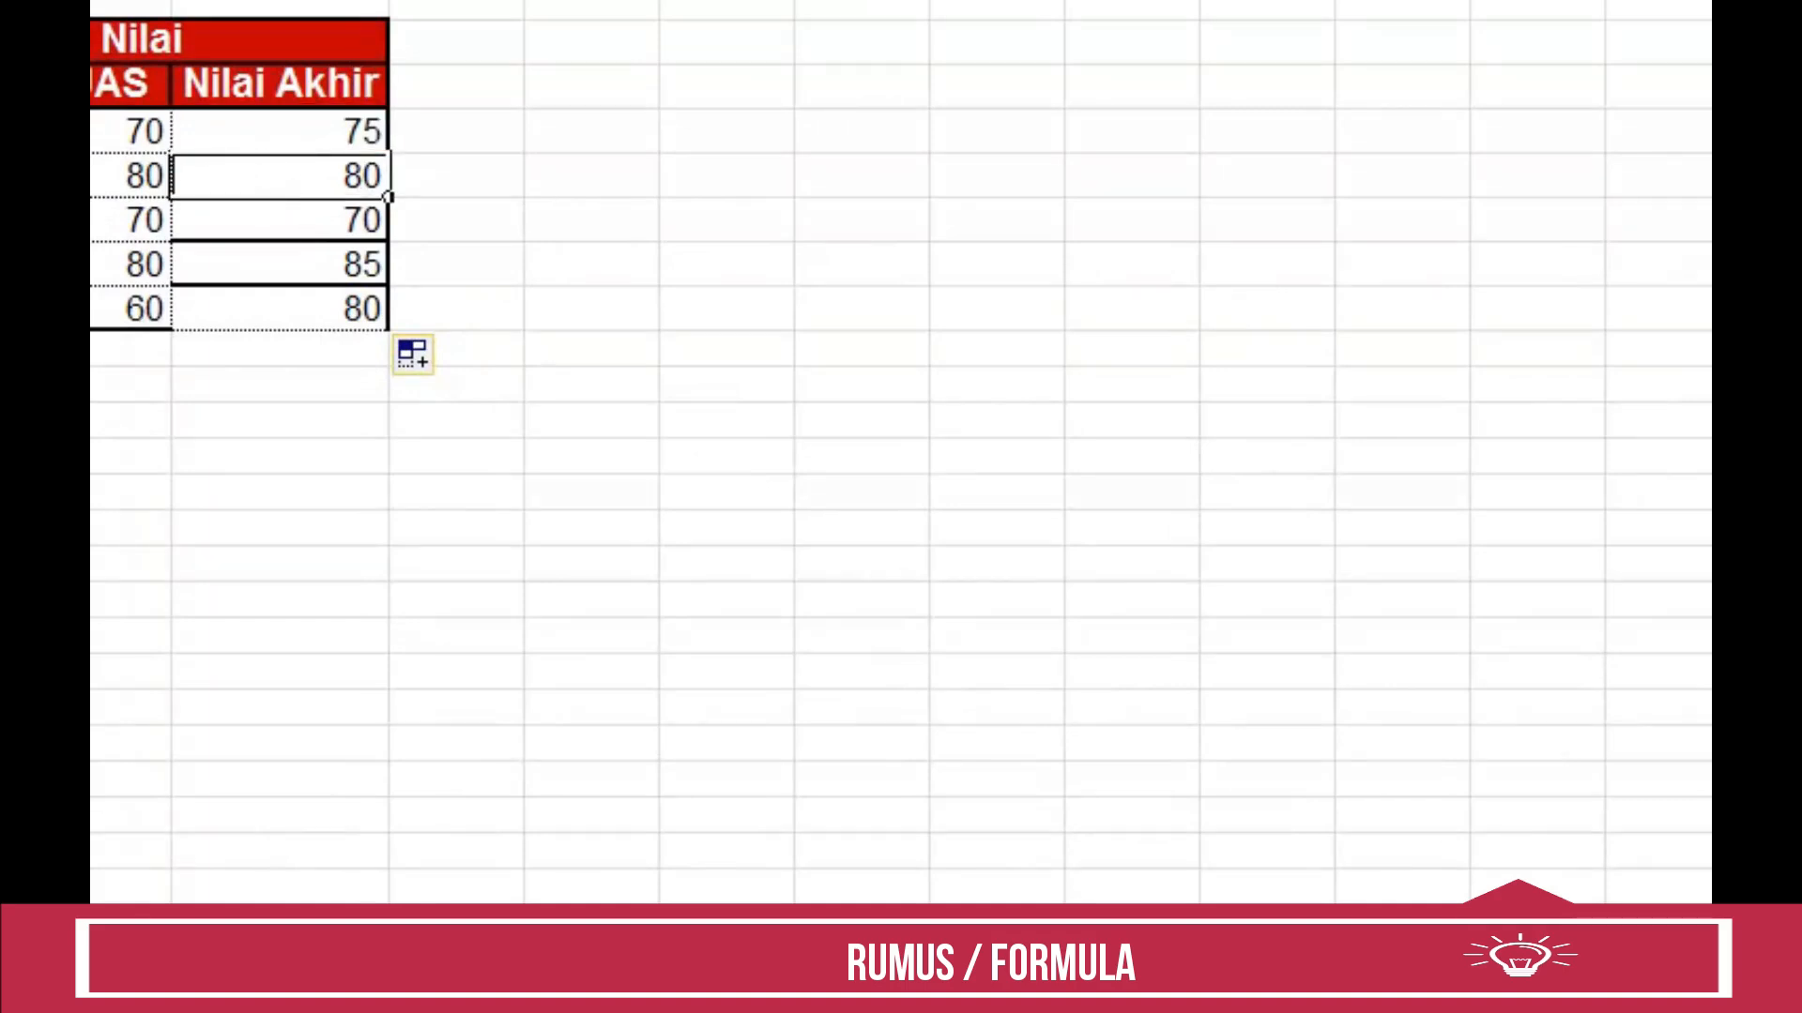
pyautogui.click(229, 137)
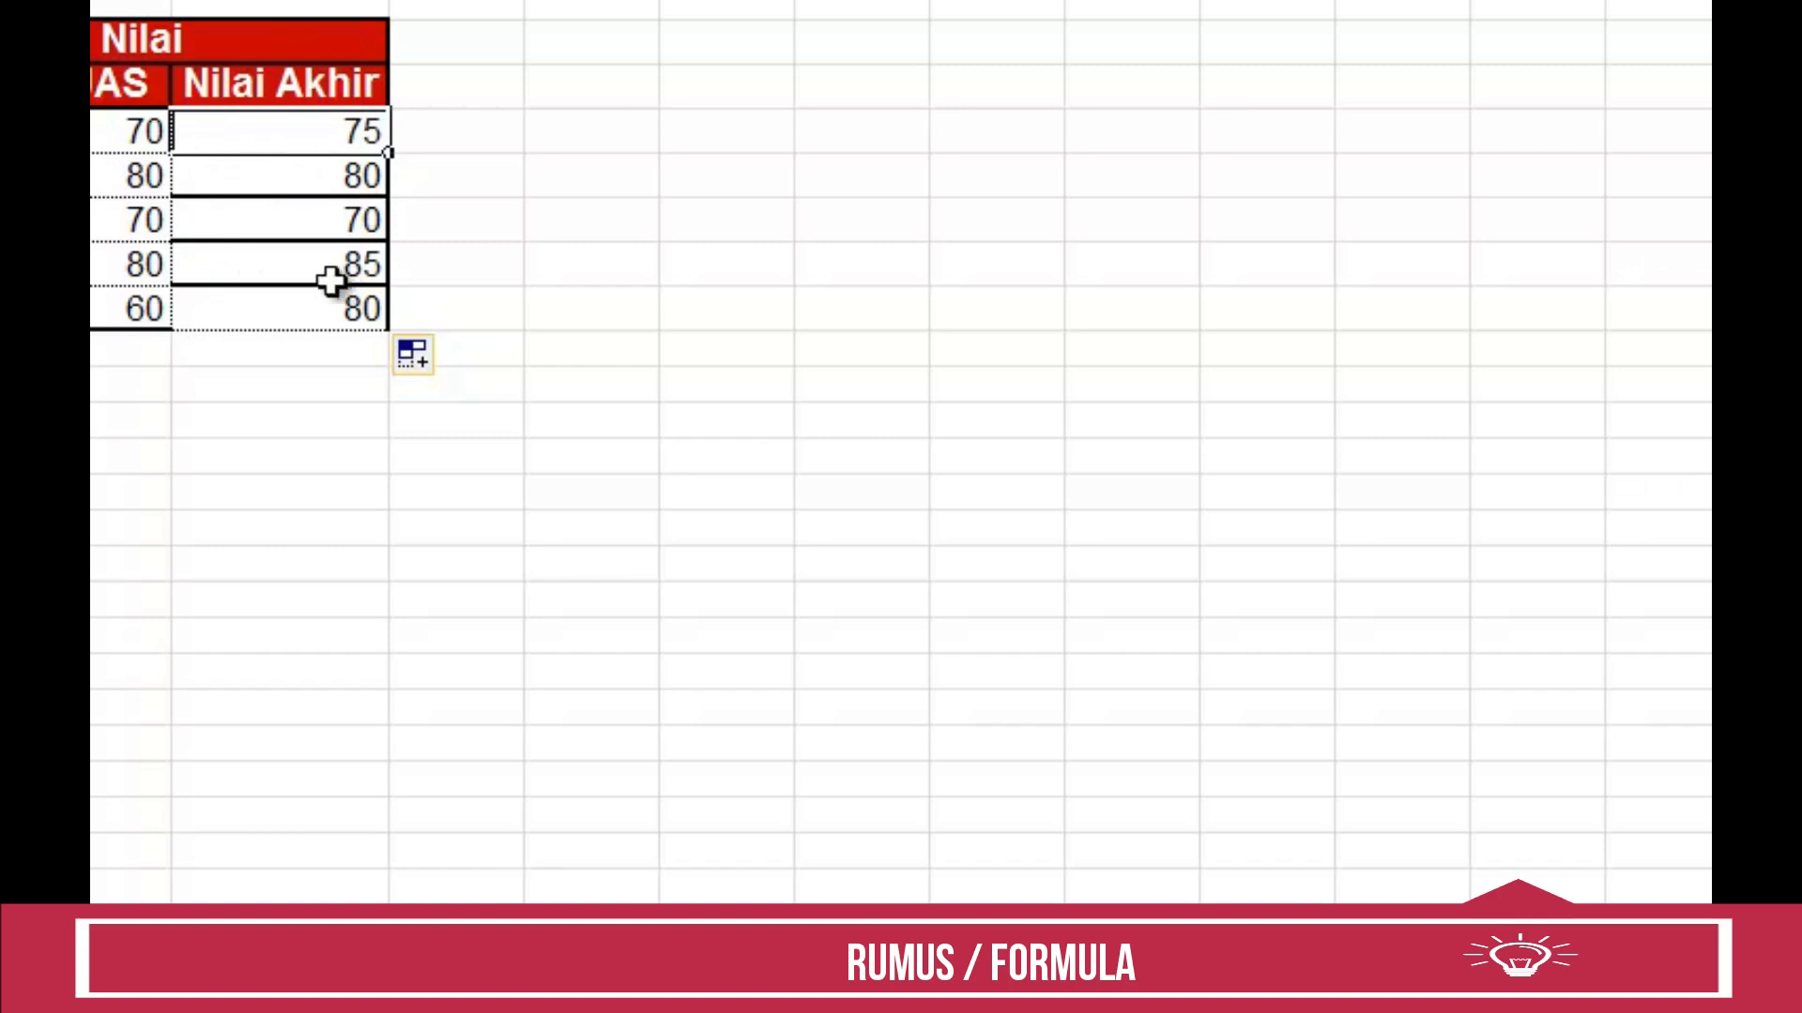
pyautogui.click(225, 181)
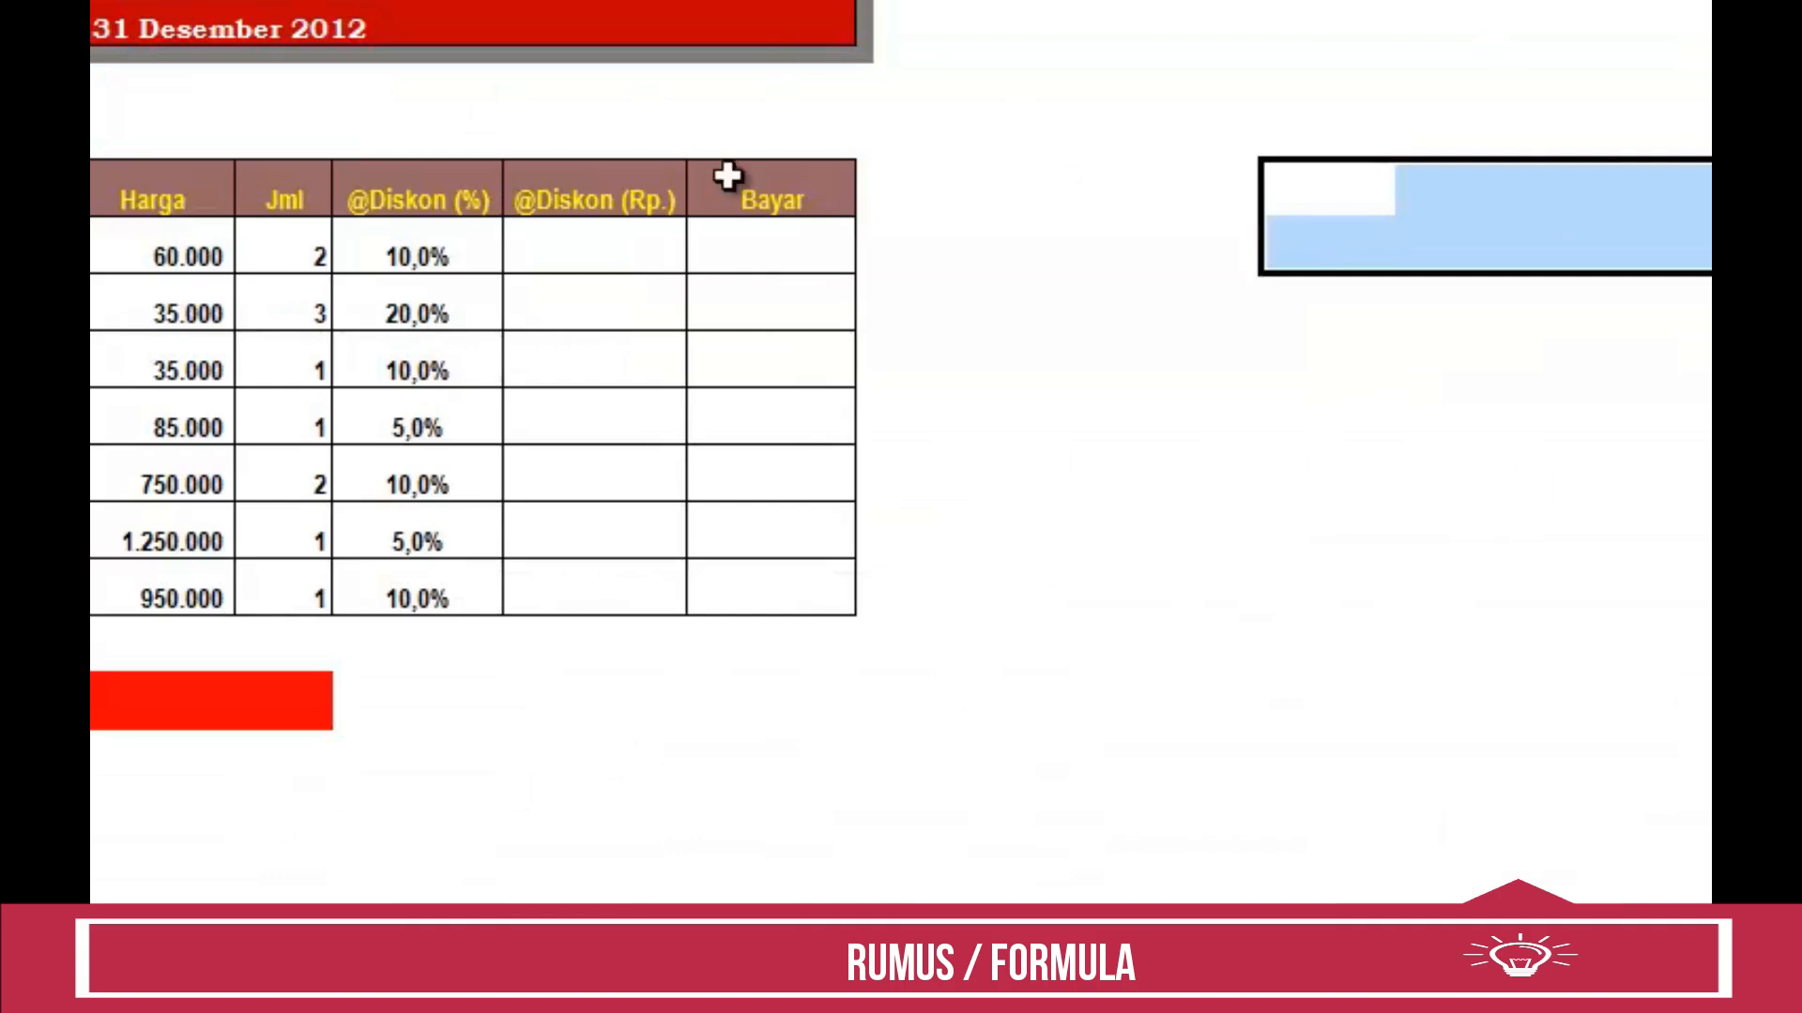
# Enter the formula =E8*G8 in H8 of the item sales table to calculate the discount in rupiah.
pyautogui.click(595, 251)
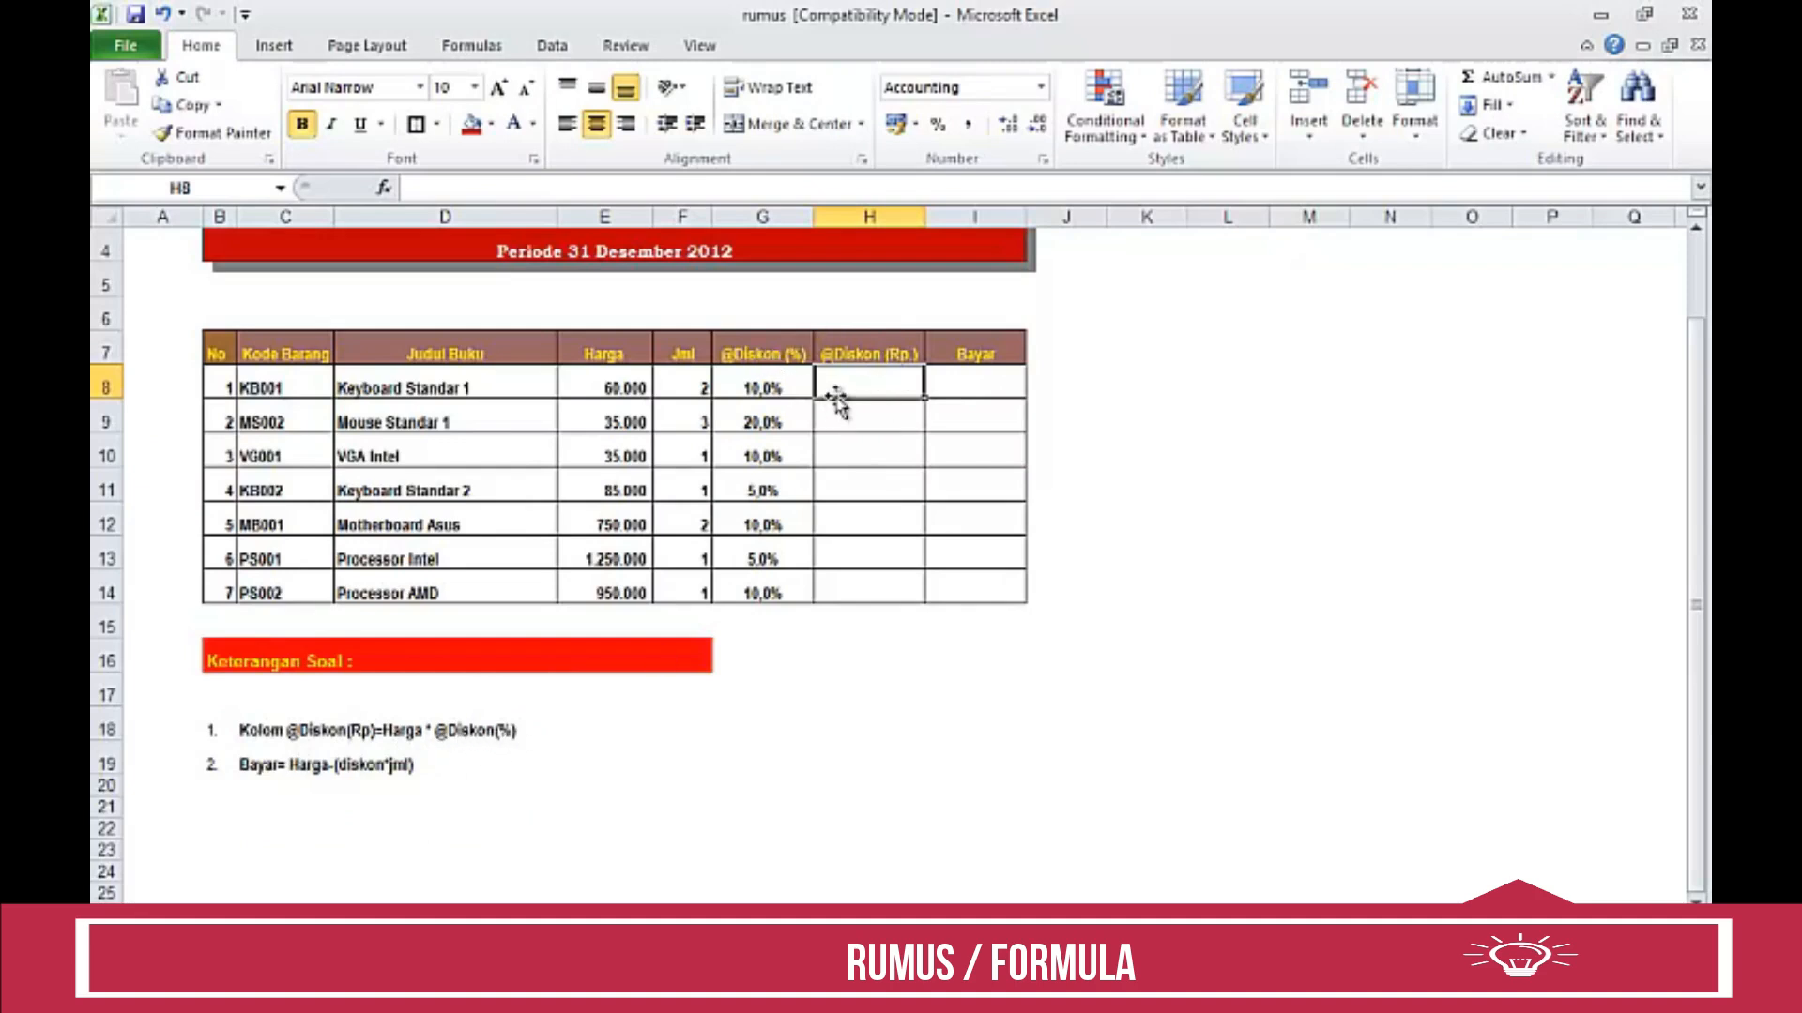
pyautogui.write('=')
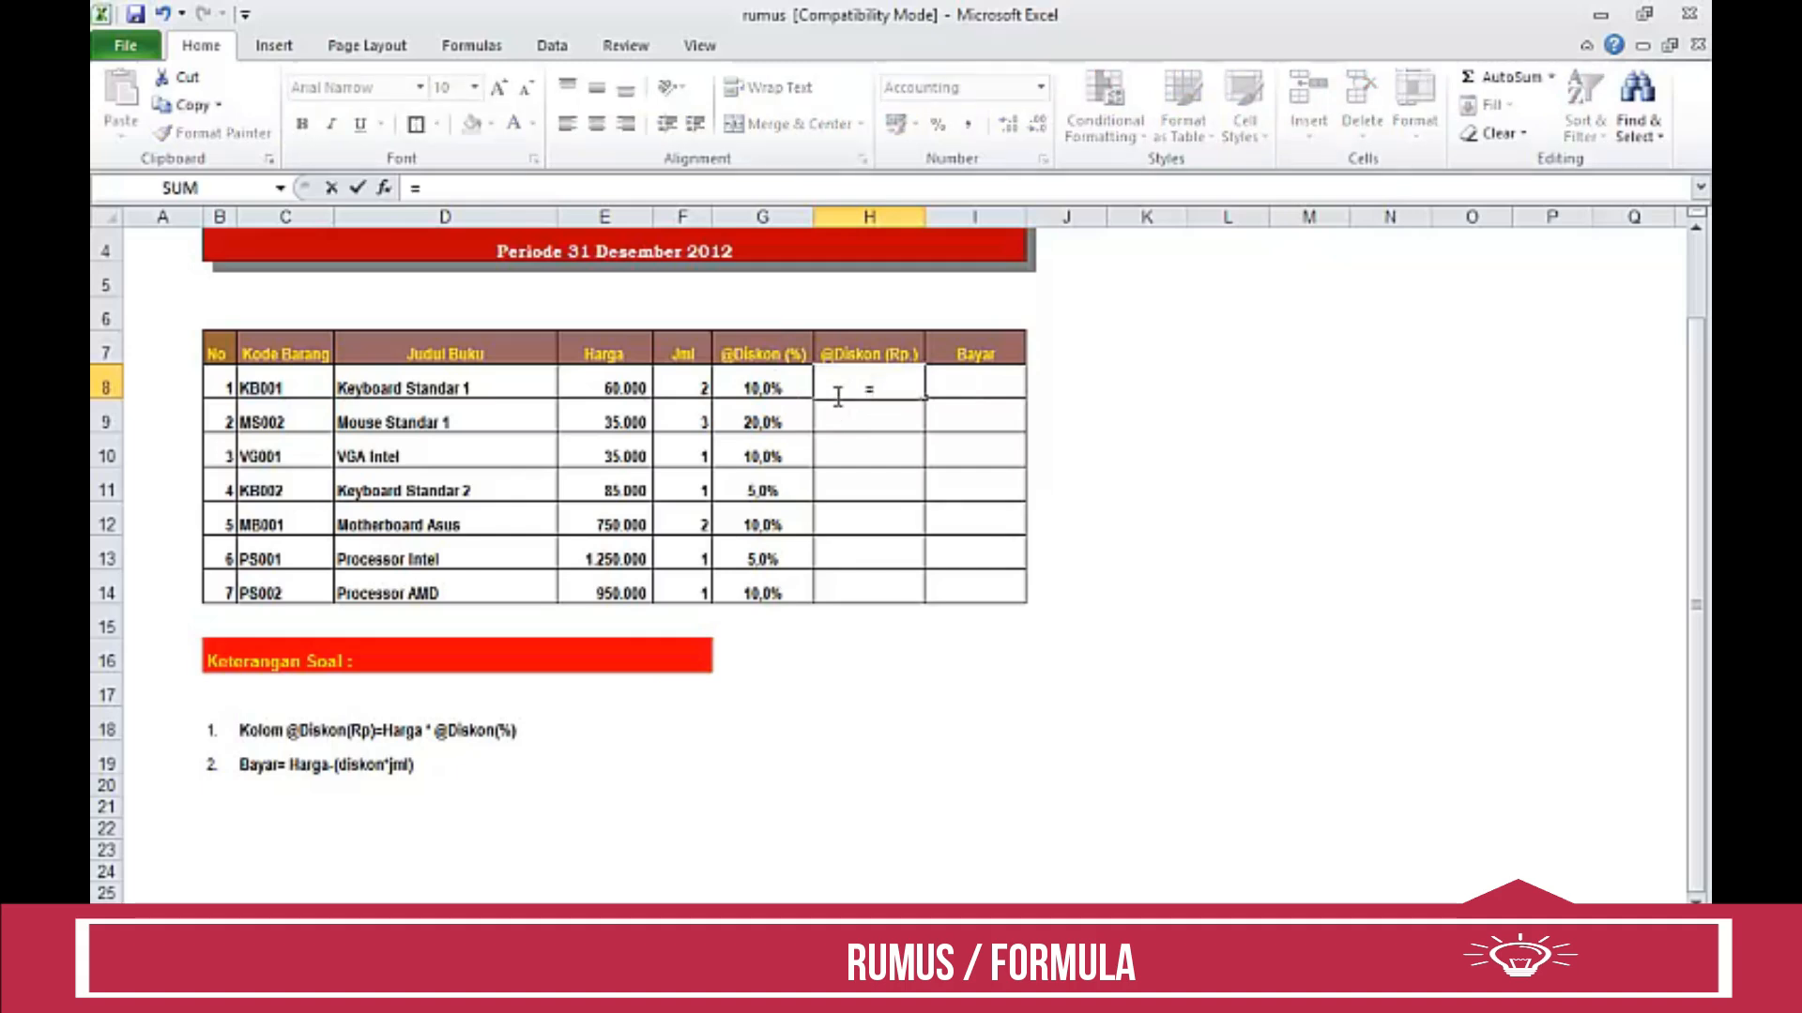
pyautogui.press('Left')
pyautogui.press('Left')
pyautogui.press('Left')
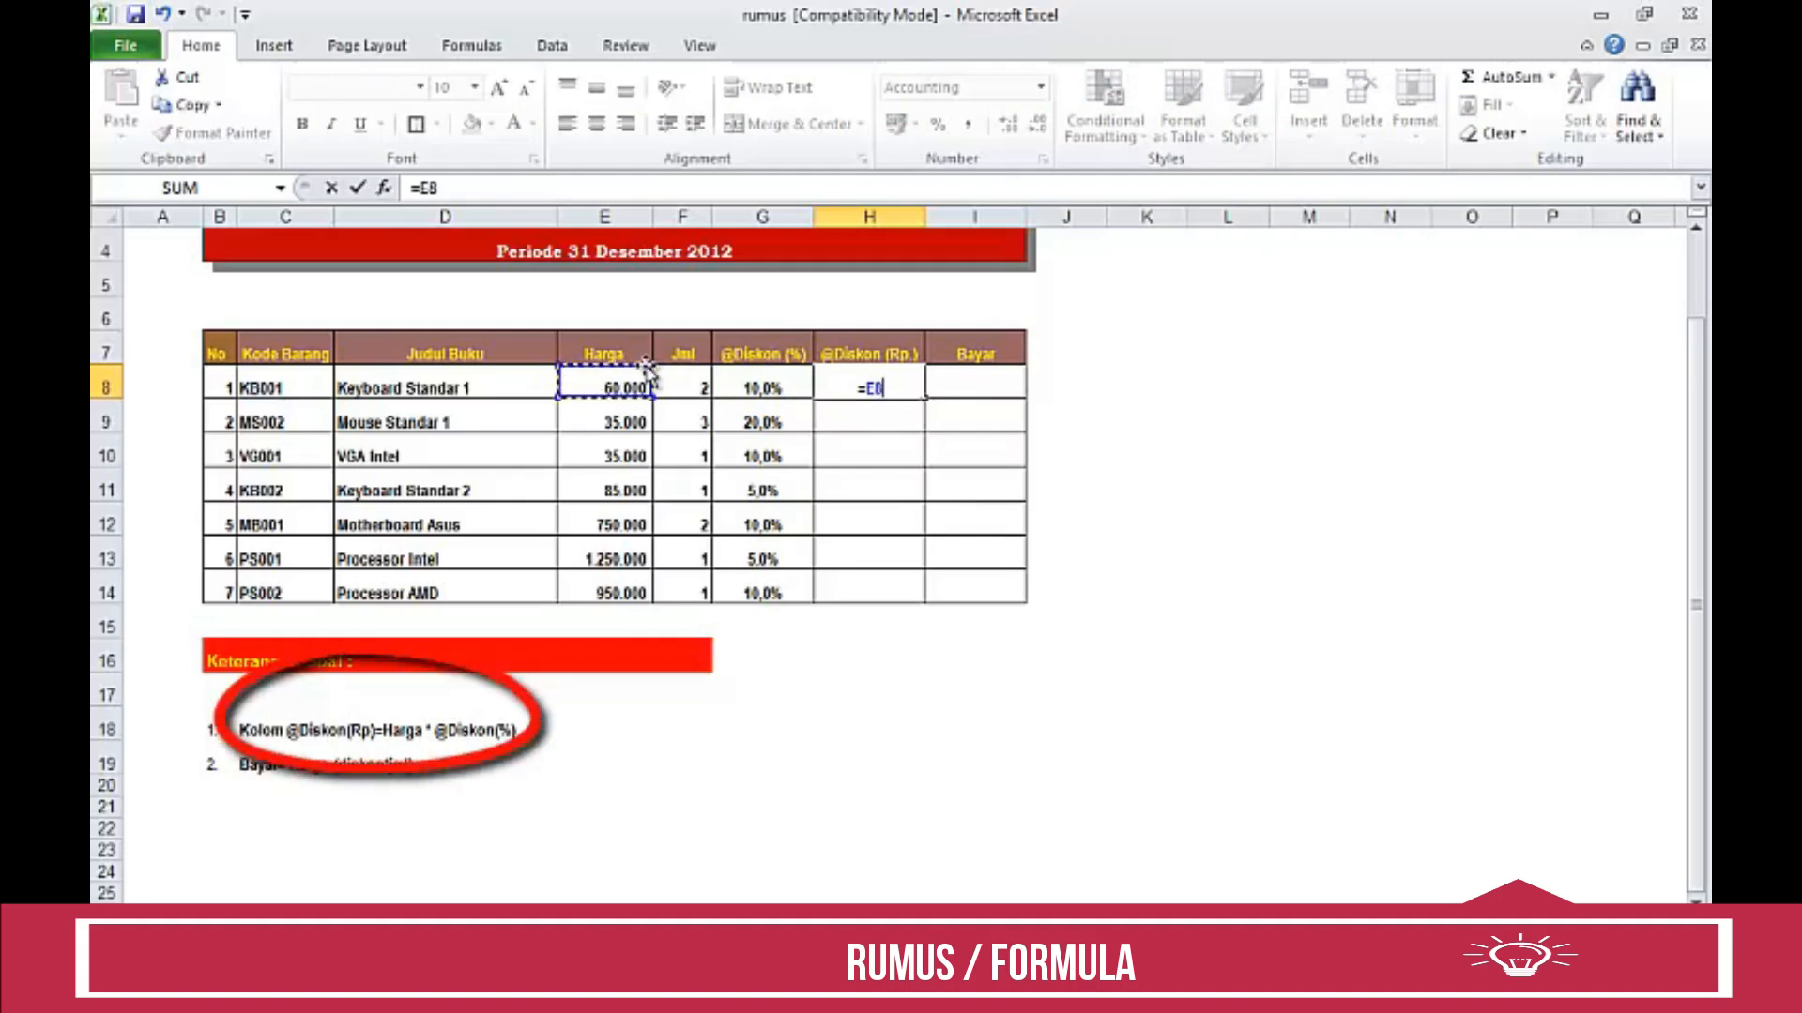
pyautogui.write('*')
pyautogui.press('Left')
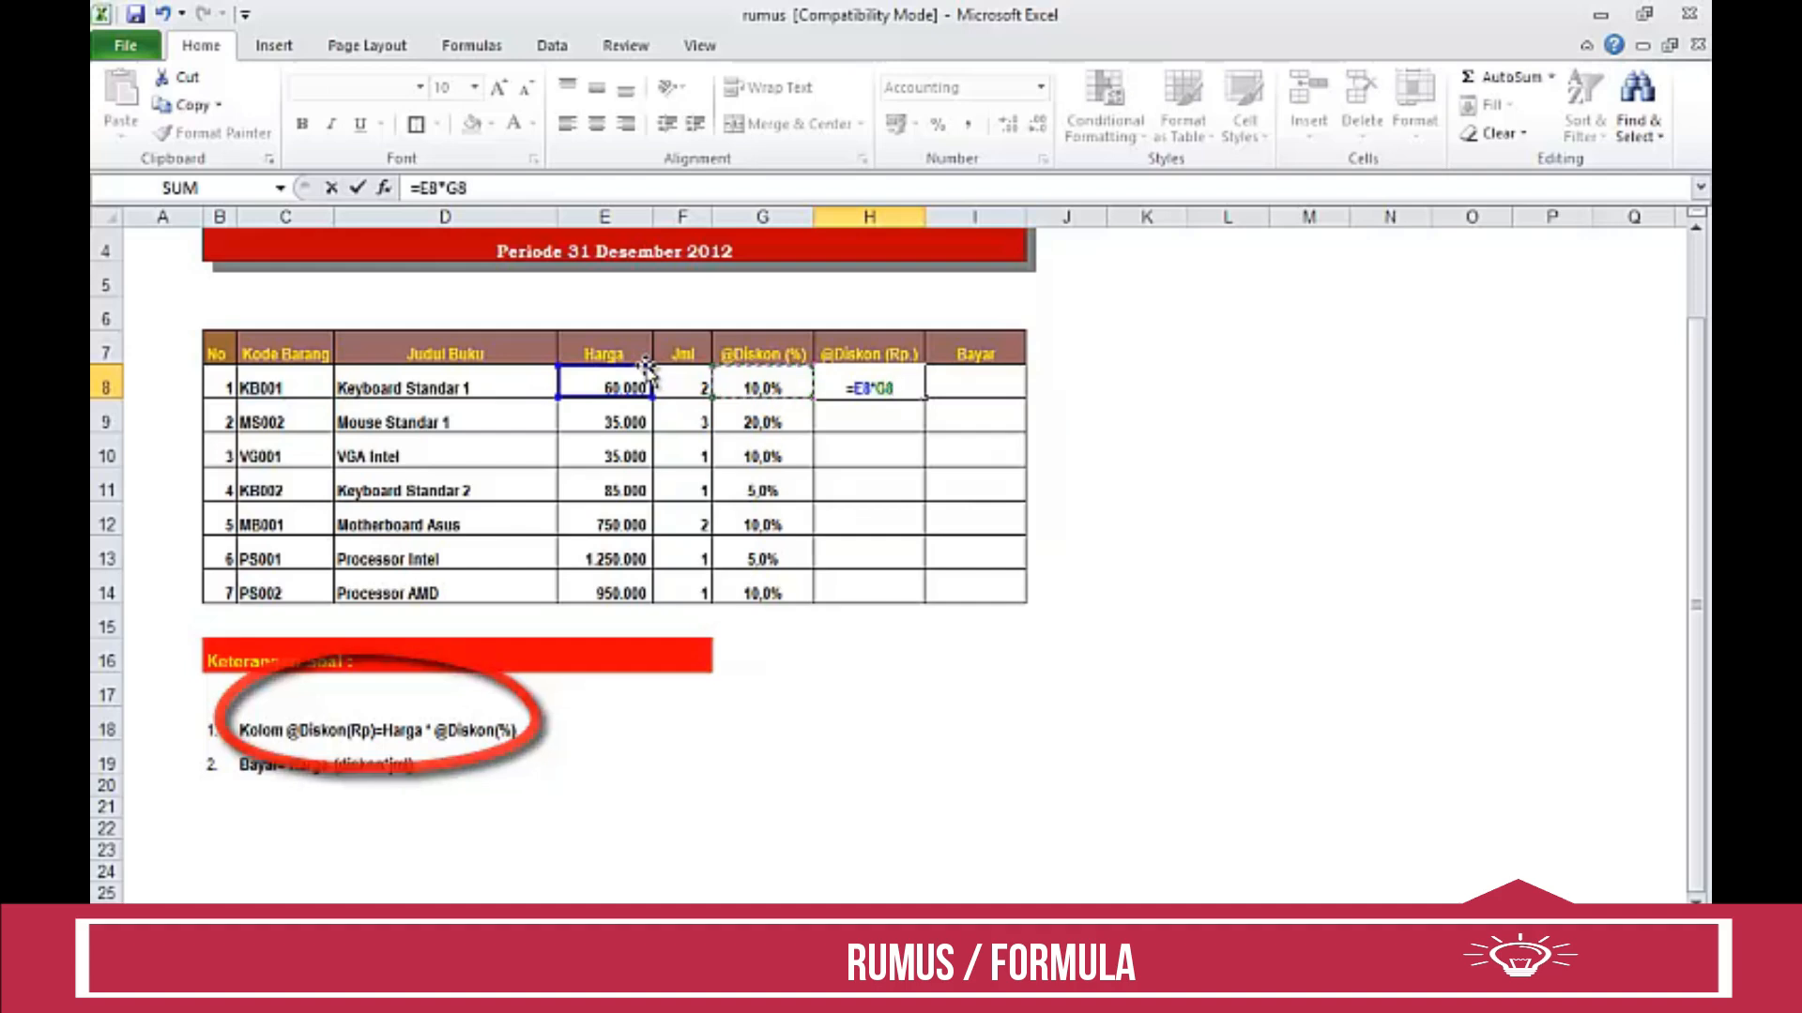
pyautogui.press('Return')
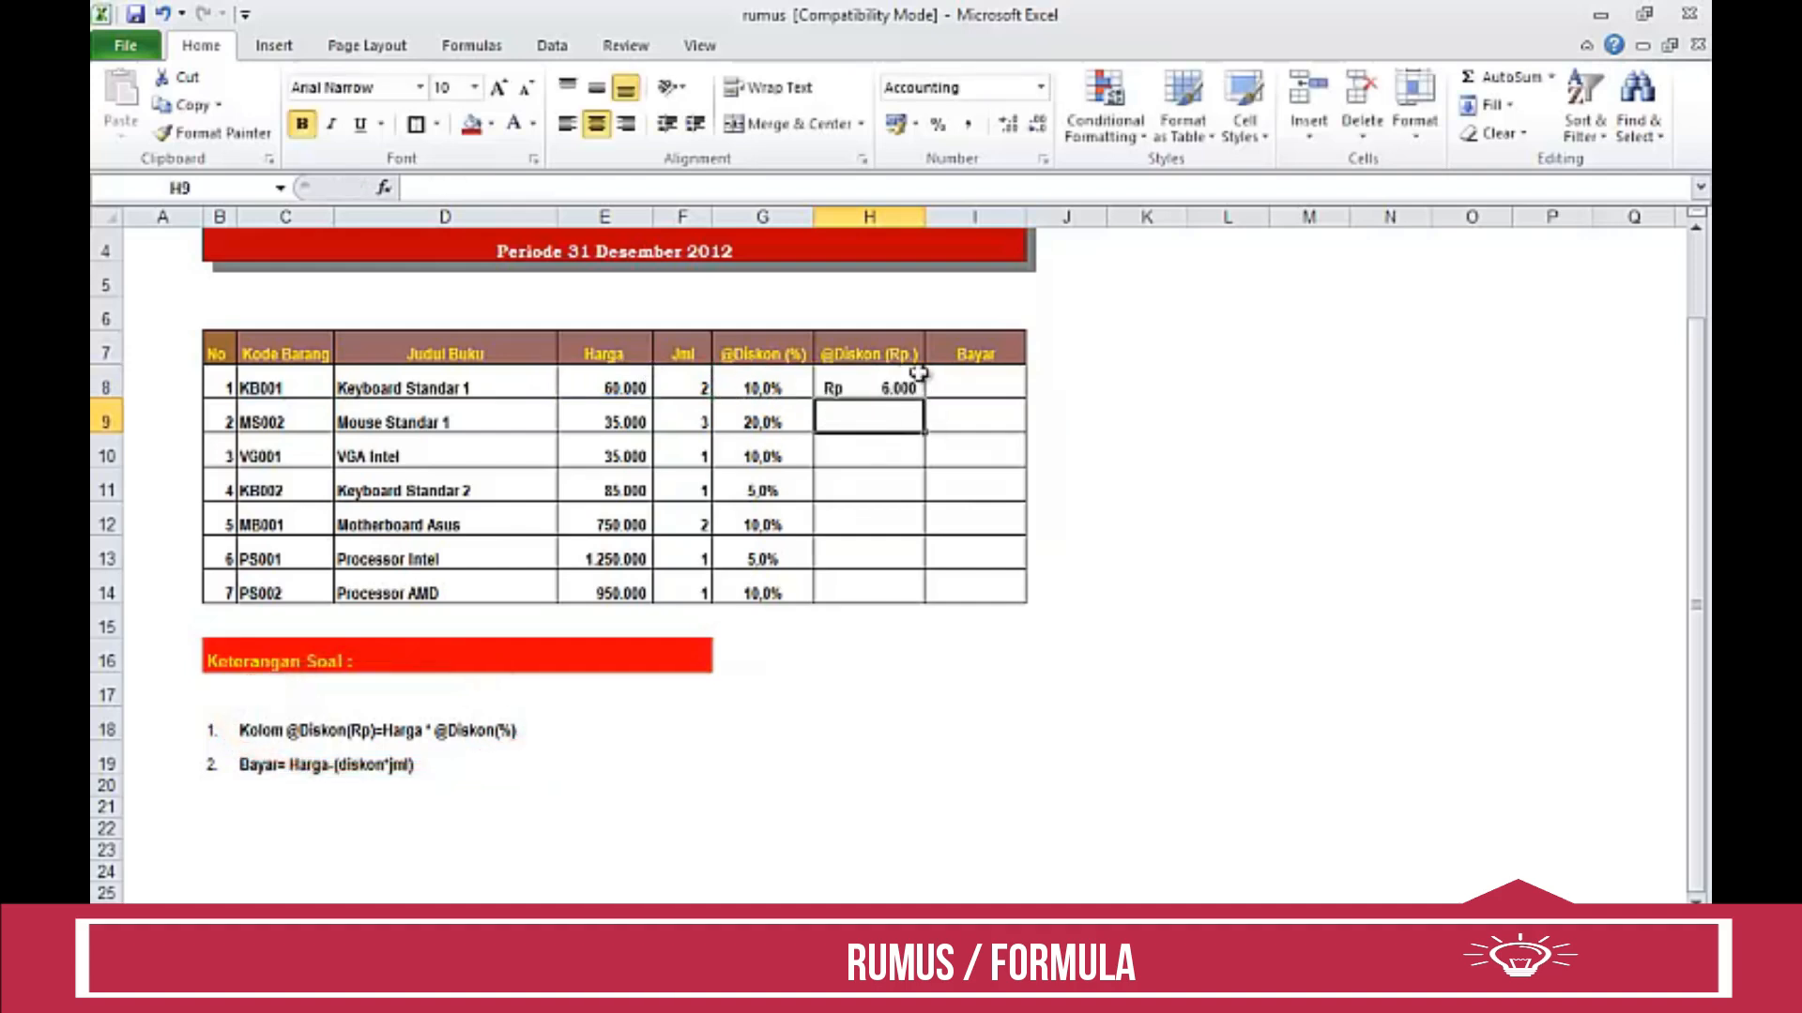
pyautogui.click(874, 379)
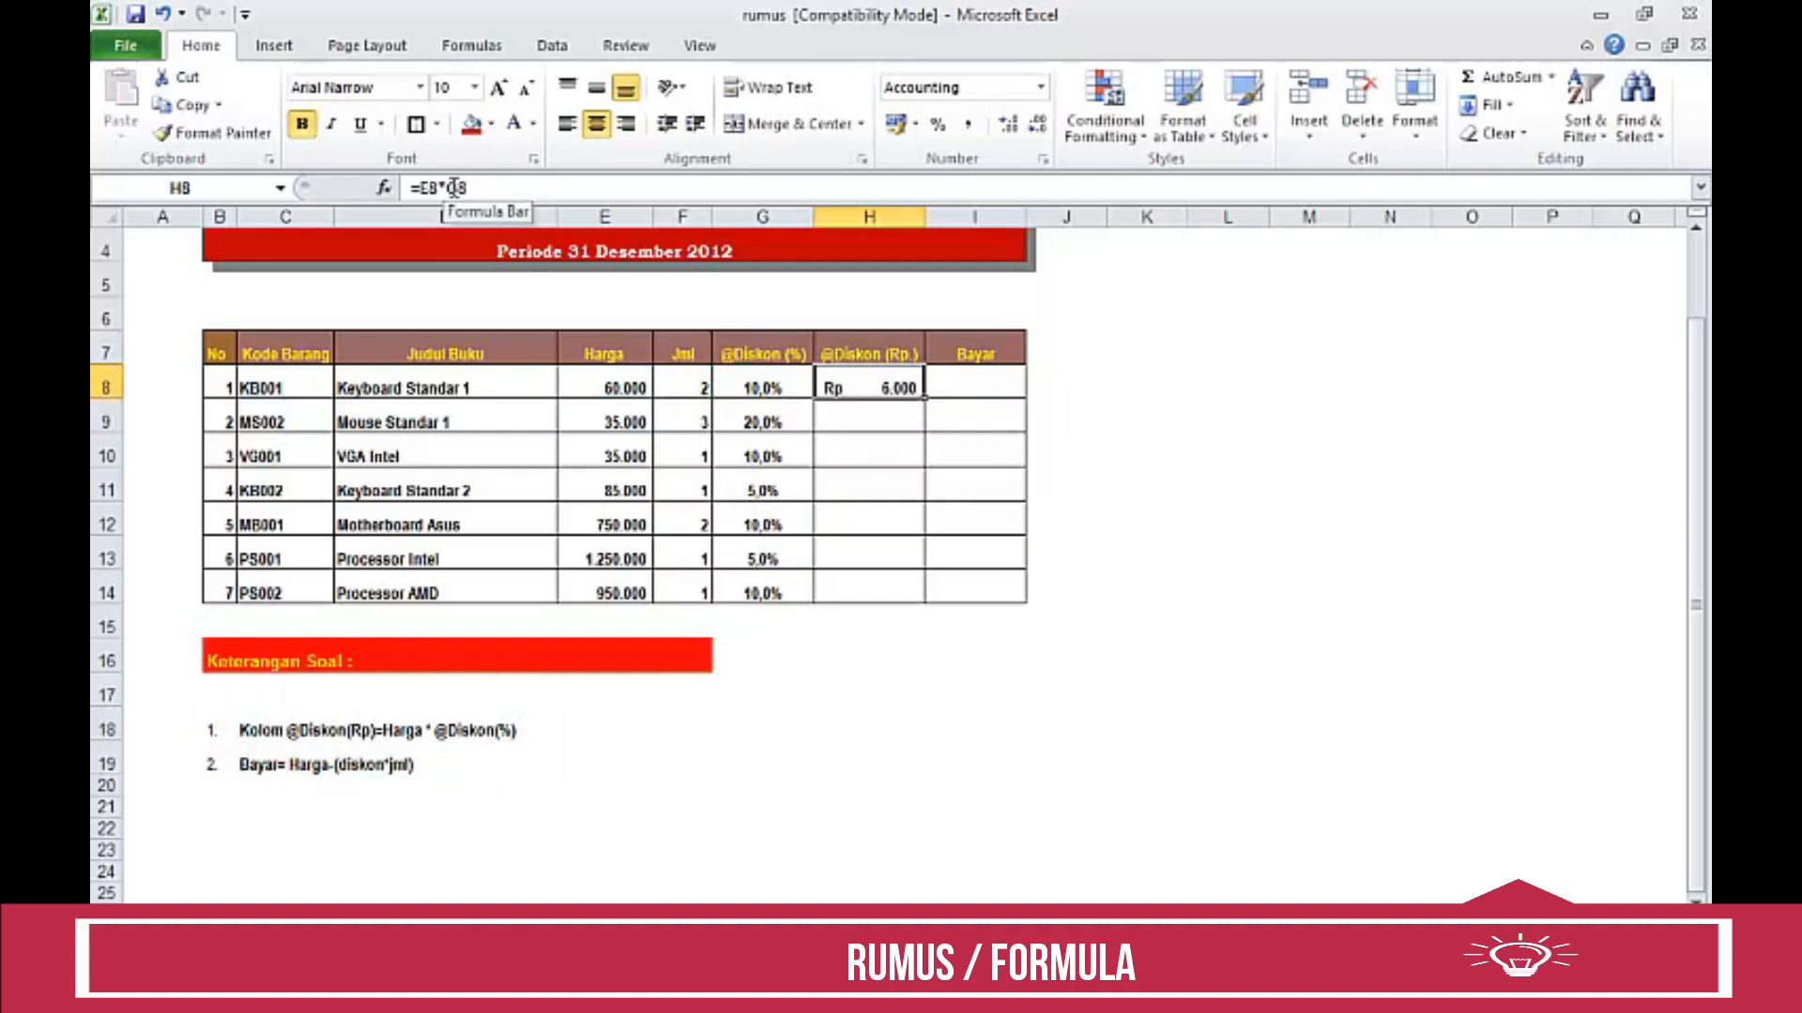
pyautogui.moveTo(924, 399); pyautogui.dragTo(912, 591)
pyautogui.click(869, 657)
pyautogui.click(869, 422)
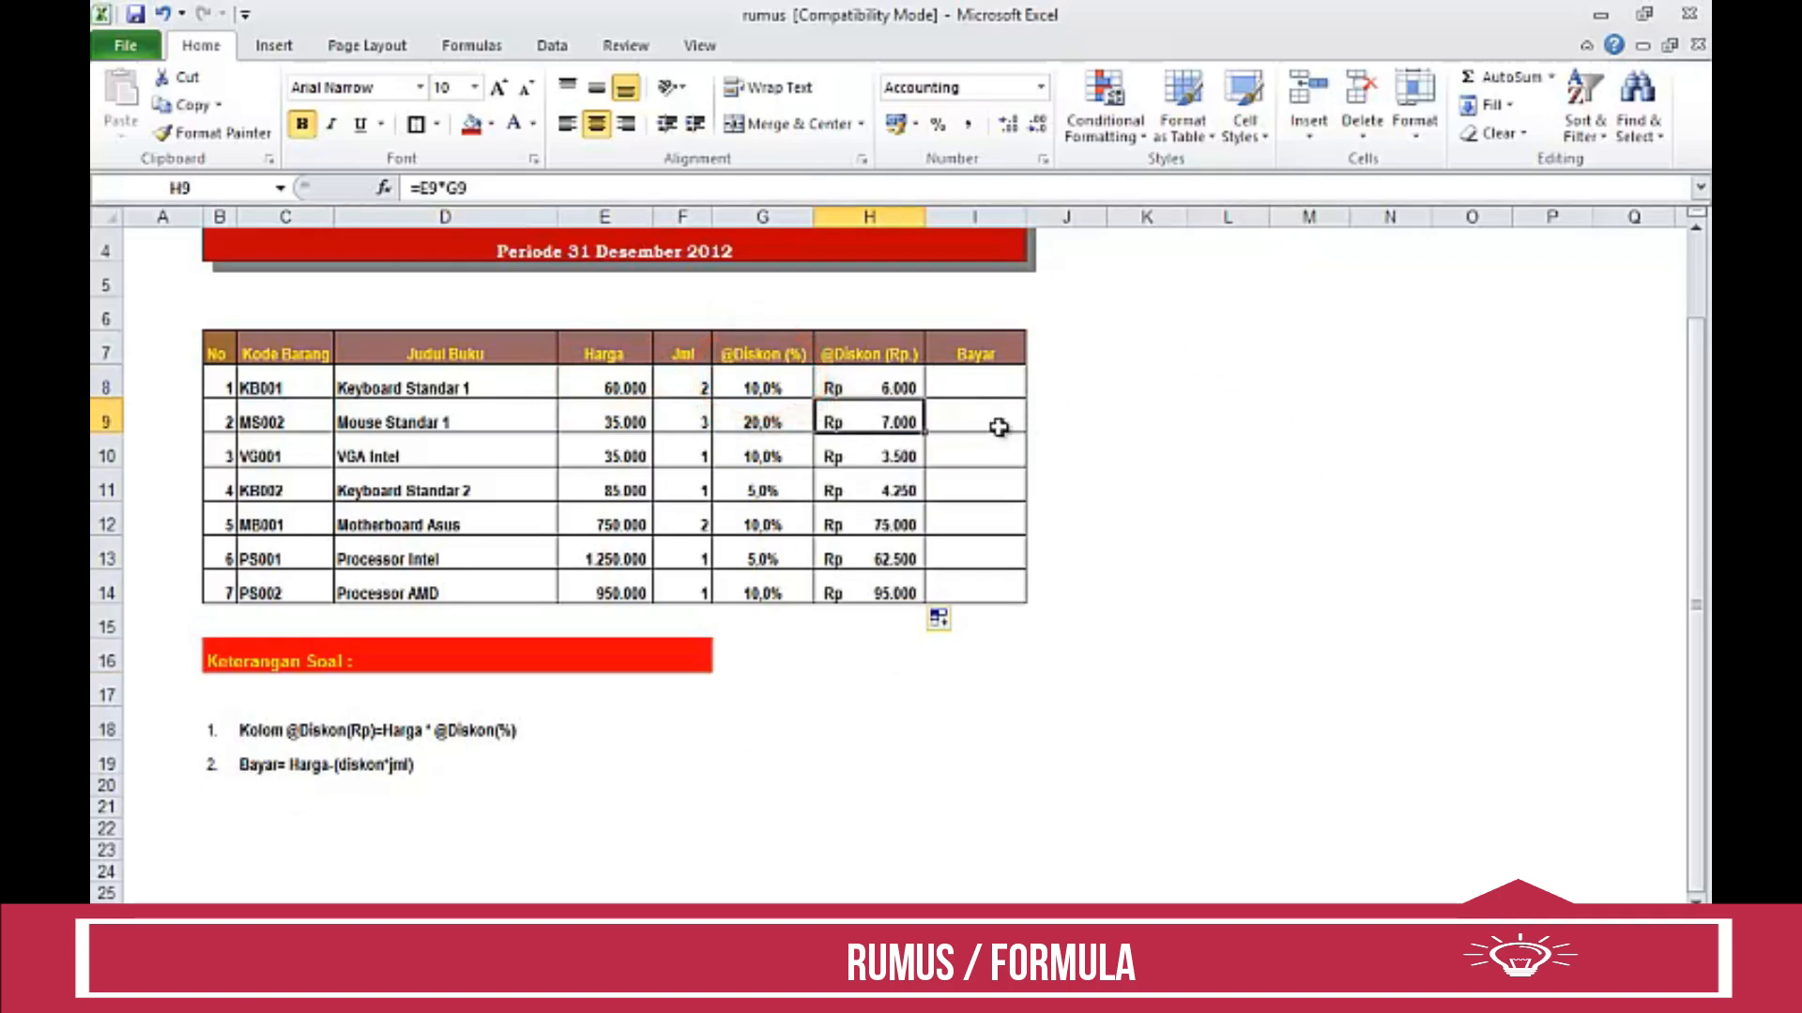
# Begin the Bayar formula in I8 with =E8-( using the Harga value of the first item.
pyautogui.click(990, 385)
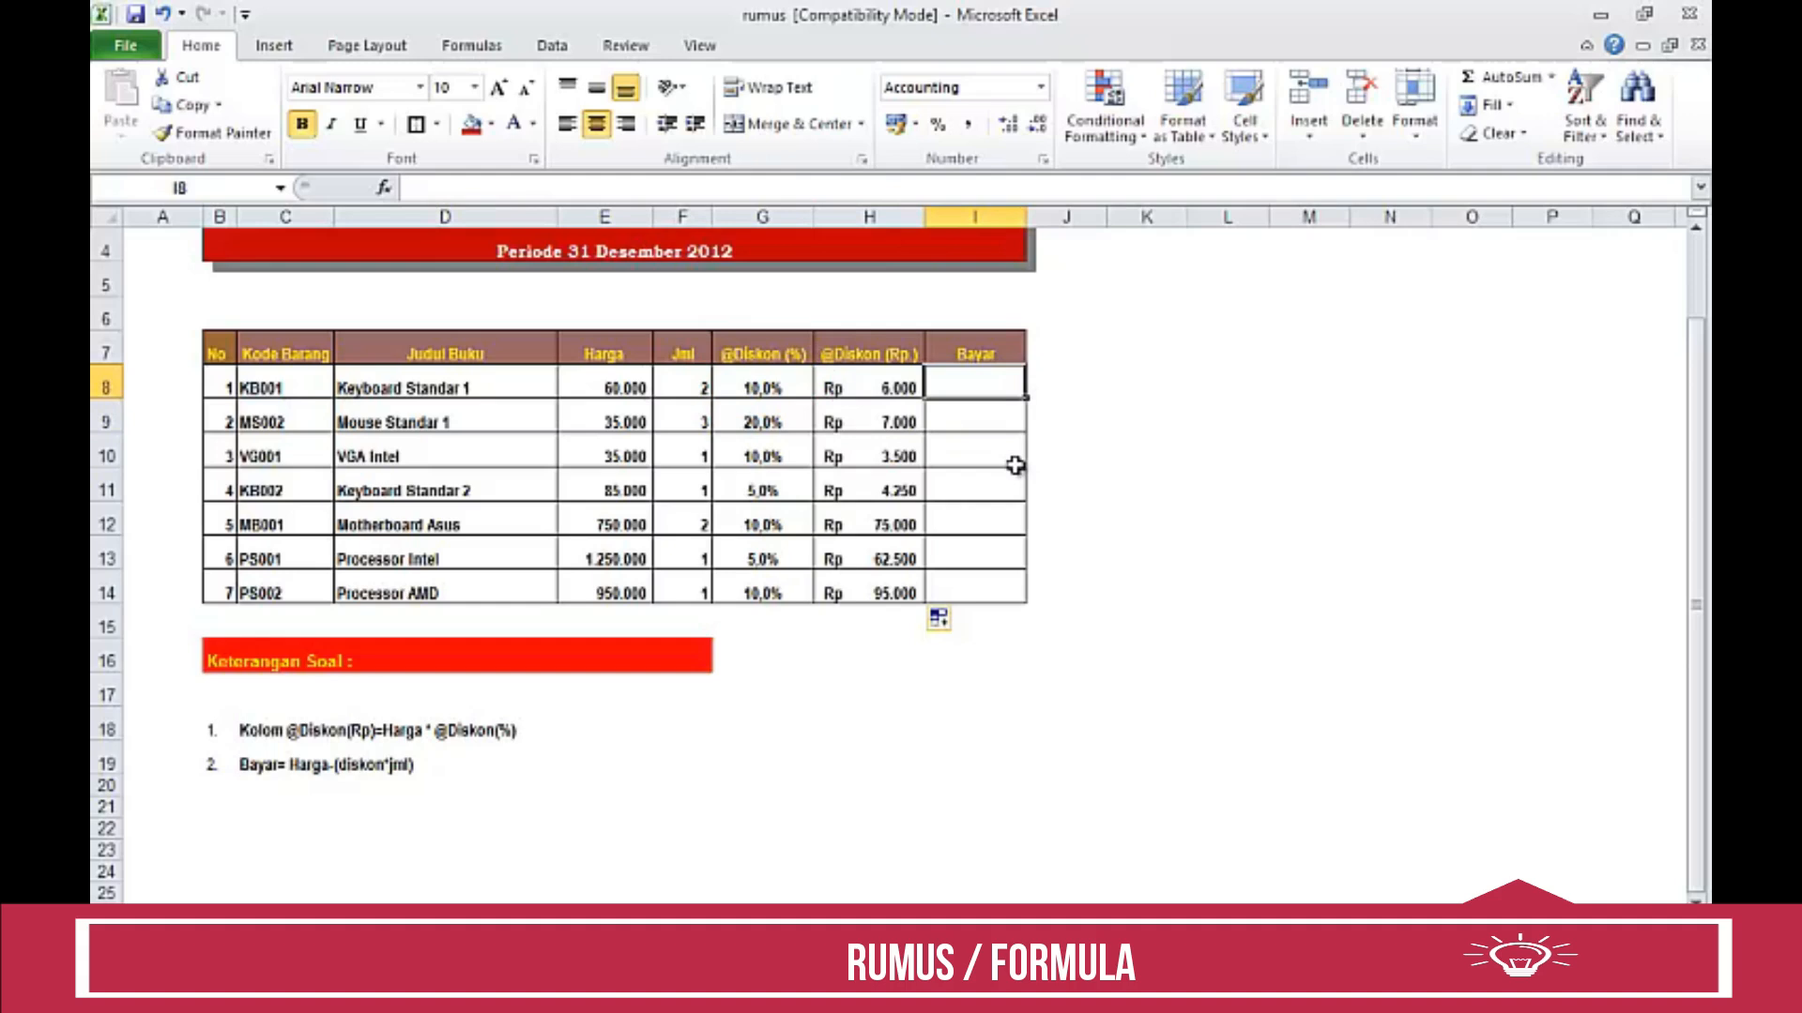
pyautogui.write('=')
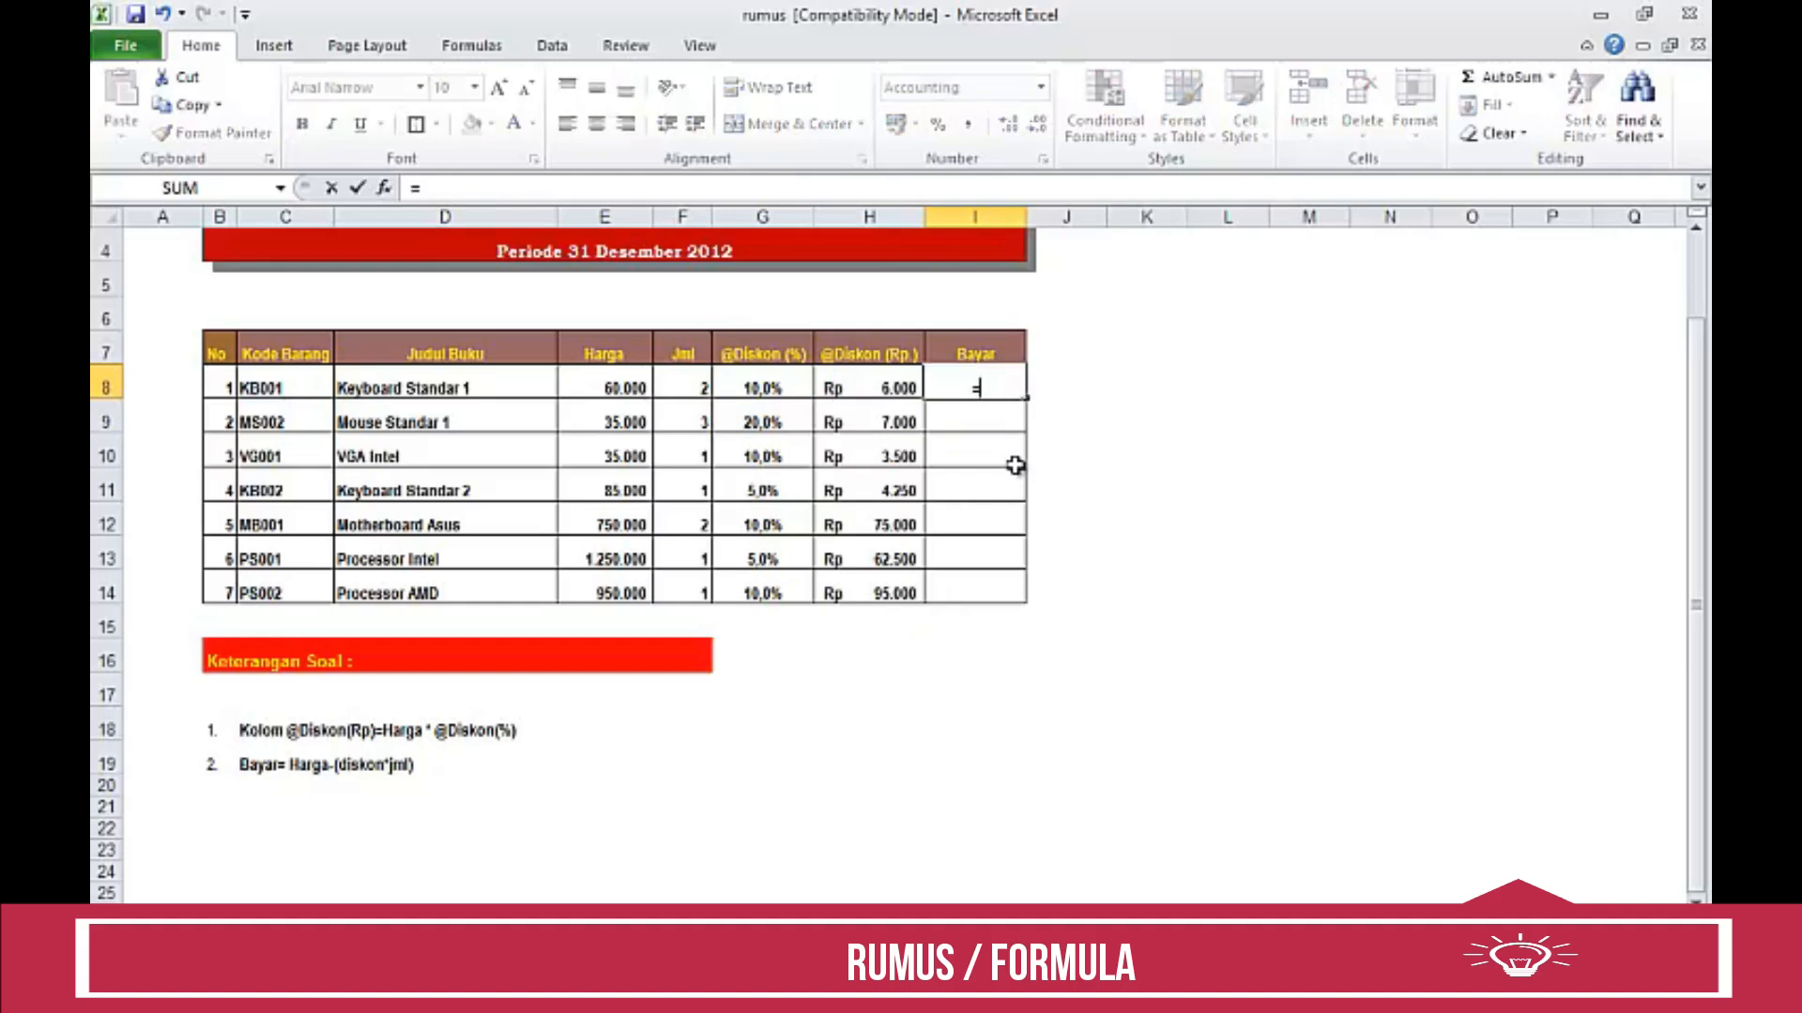
pyautogui.press('Left')
pyautogui.press('Left')
pyautogui.press('Left')
pyautogui.press('Left')
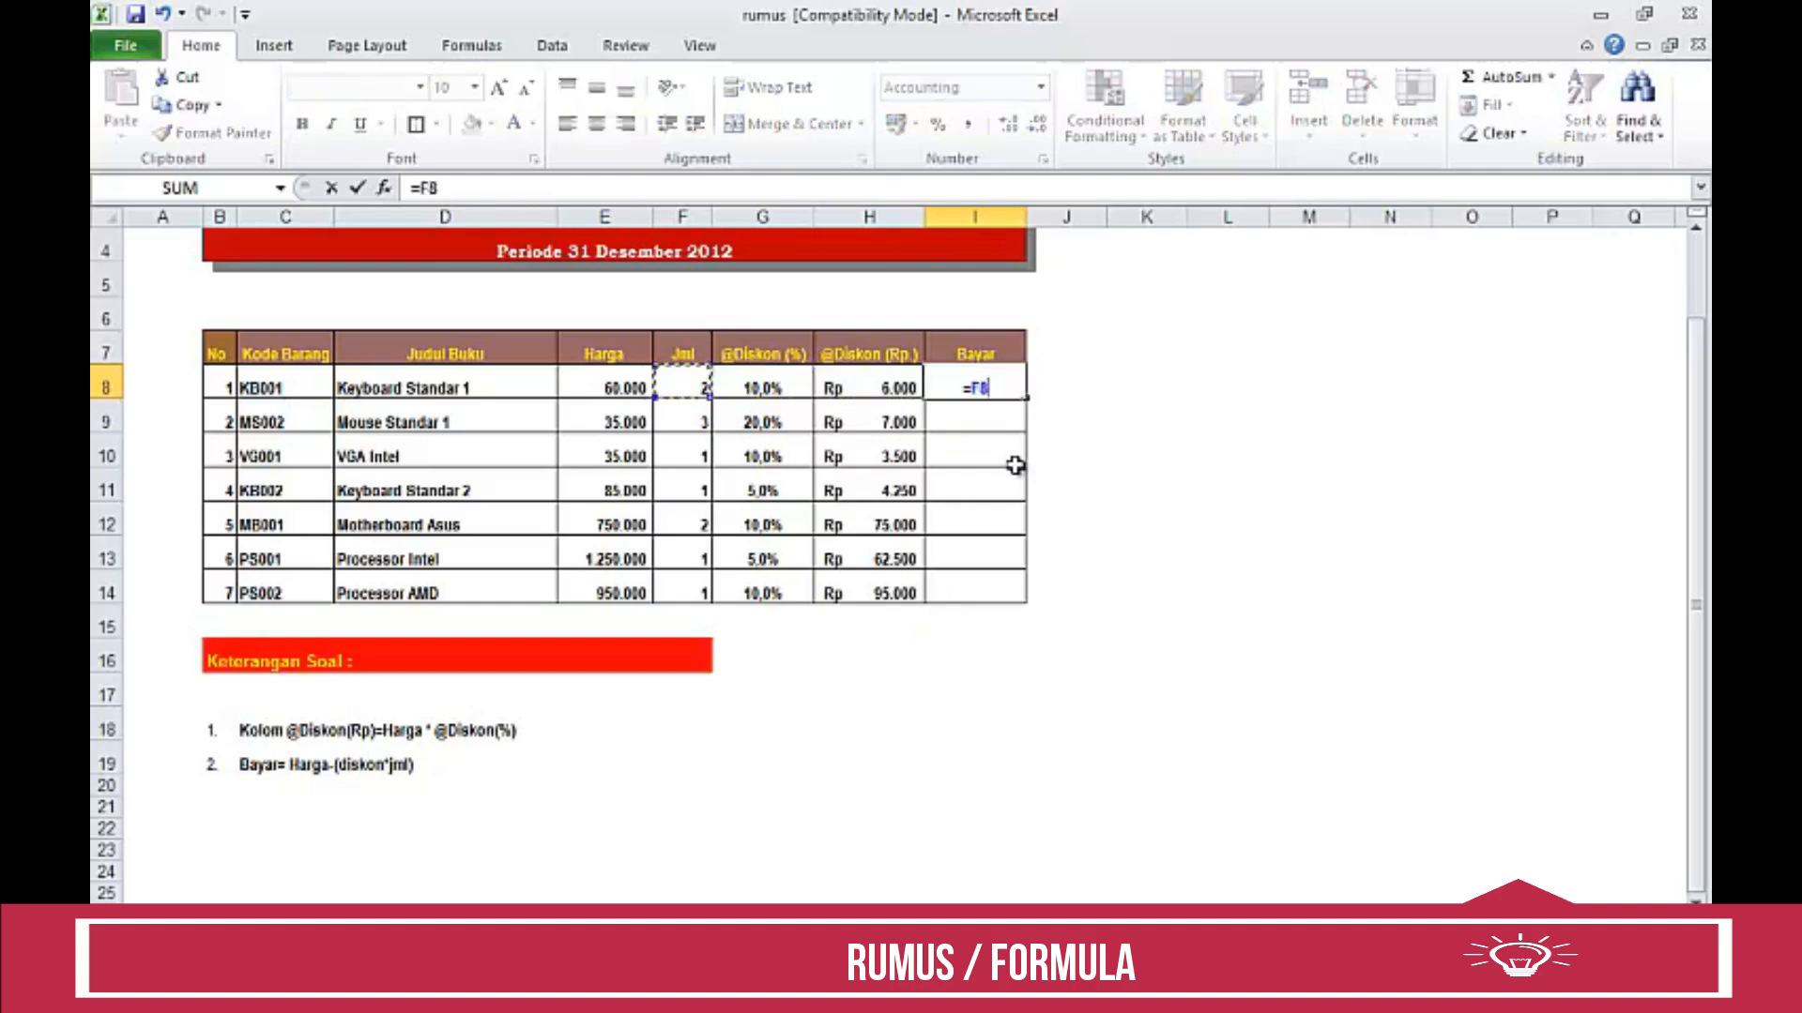
pyautogui.write('-(')
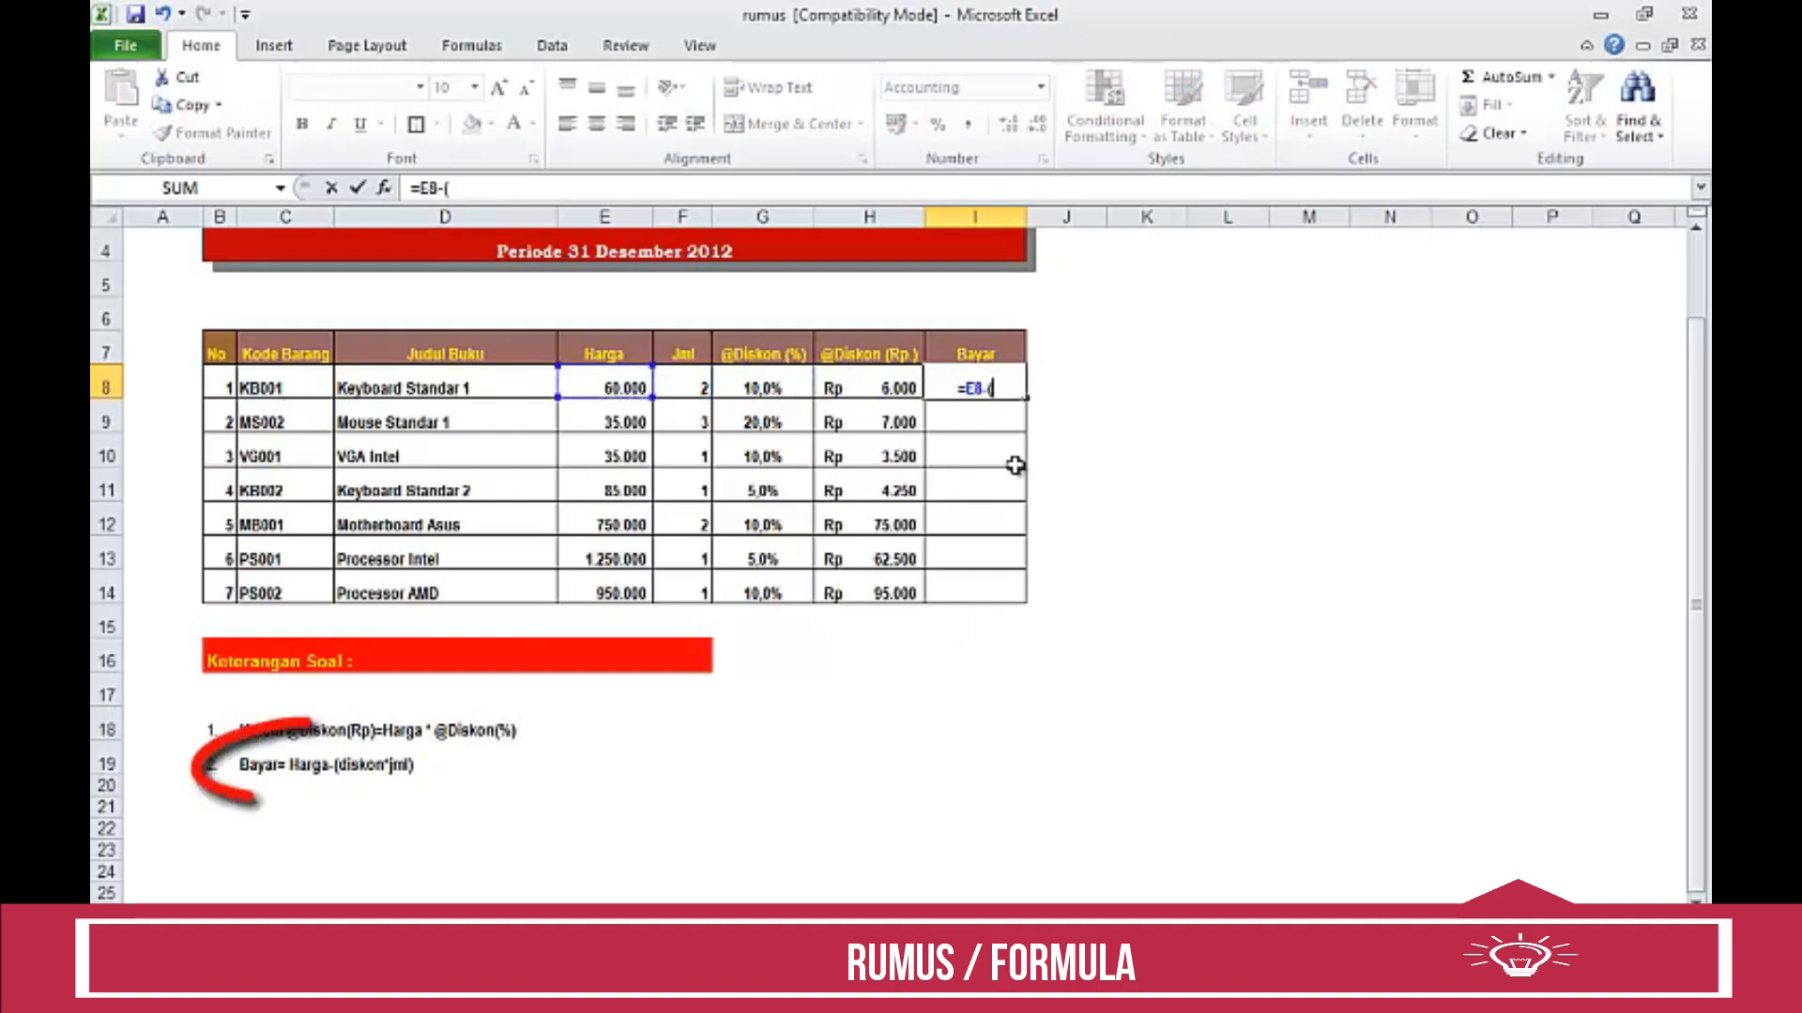
pyautogui.press('Left')
pyautogui.press('Left')
pyautogui.write('*')
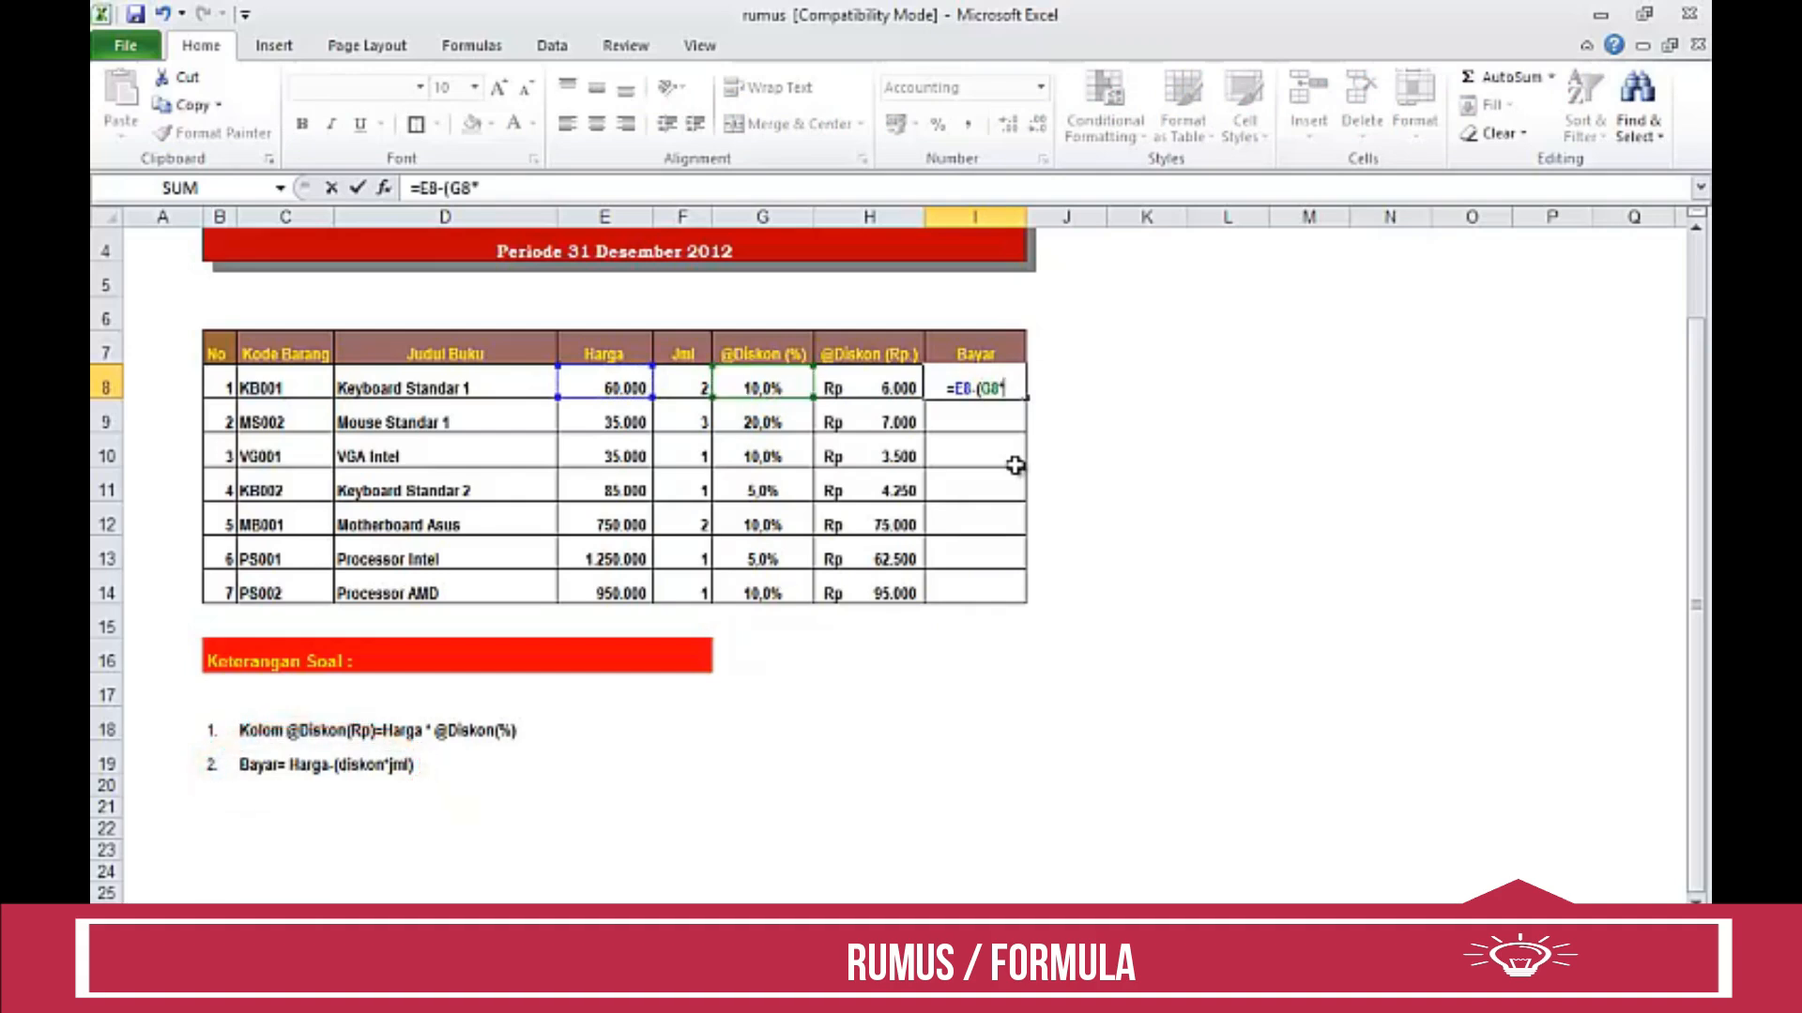
pyautogui.press('BackSpace')
pyautogui.press('BackSpace')
pyautogui.press('BackSpace')
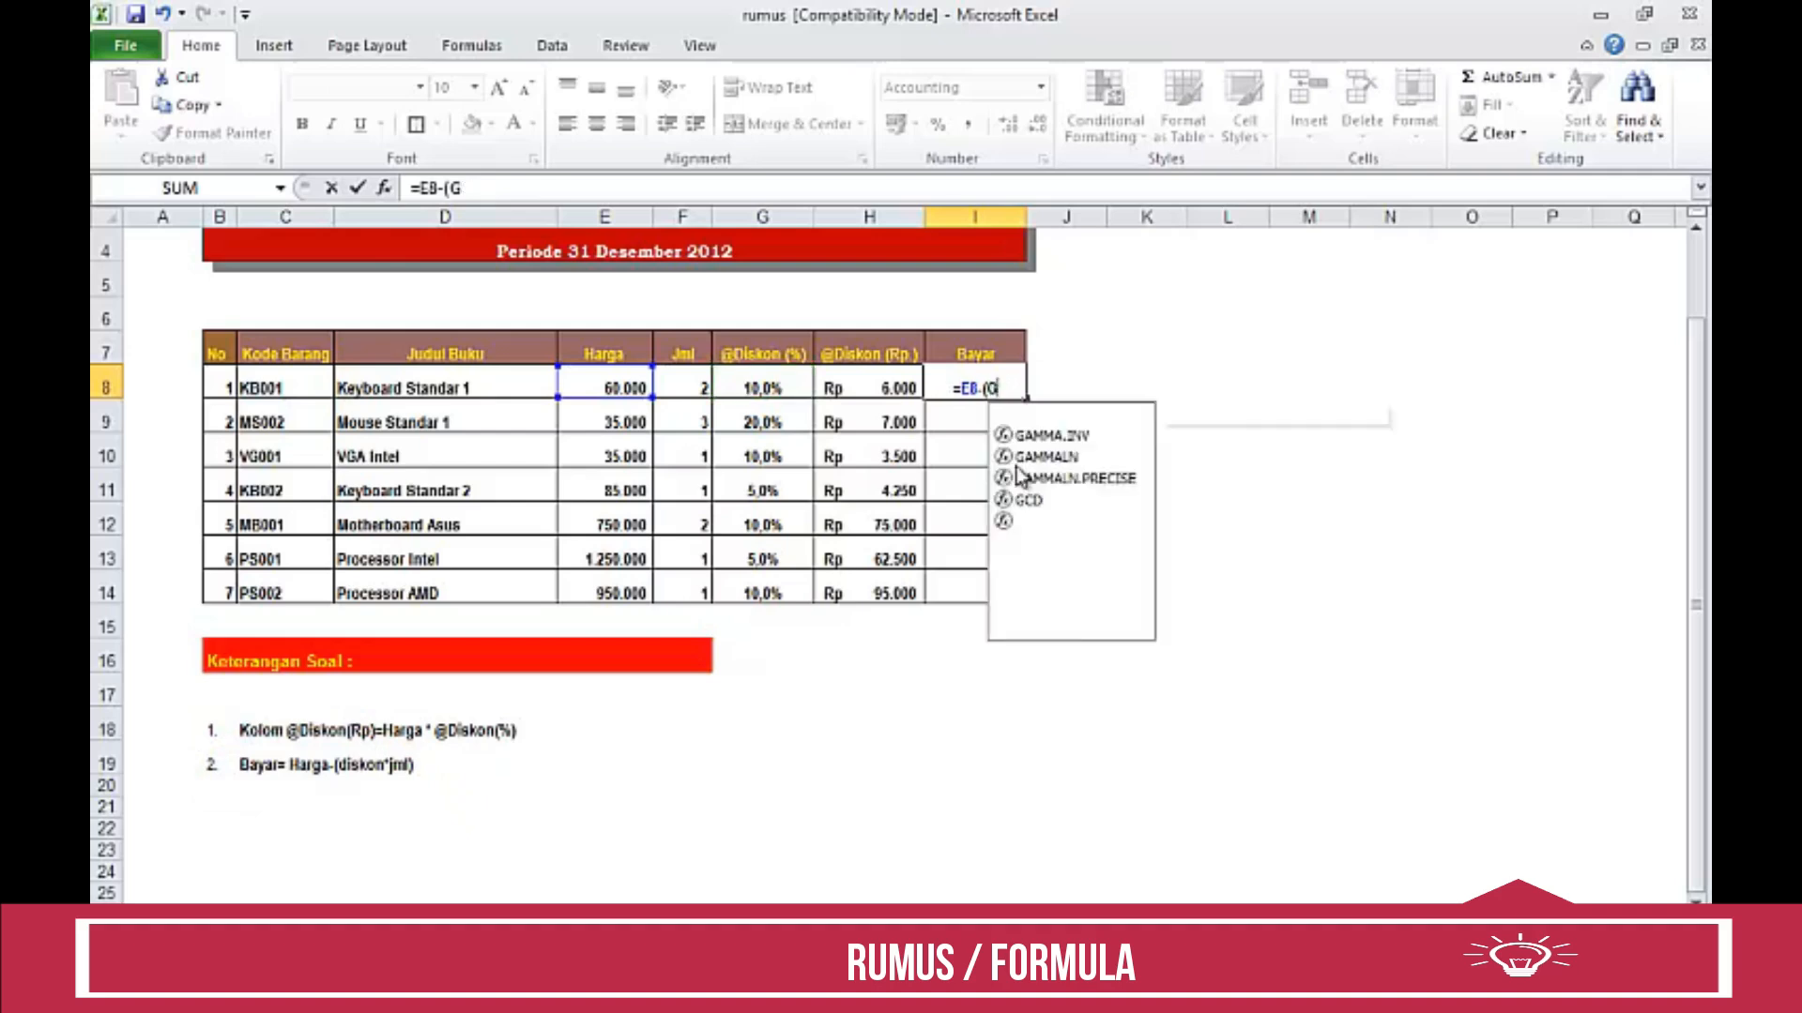
# Complete the Bayar formula in I8 as =E8-(H8*F8), multiplying the rupiah discount by the quantity.
pyautogui.click(891, 388)
pyautogui.write('*')
pyautogui.press('Left')
pyautogui.press('Left')
pyautogui.press('Left')
pyautogui.write(')')
pyautogui.press('Return')
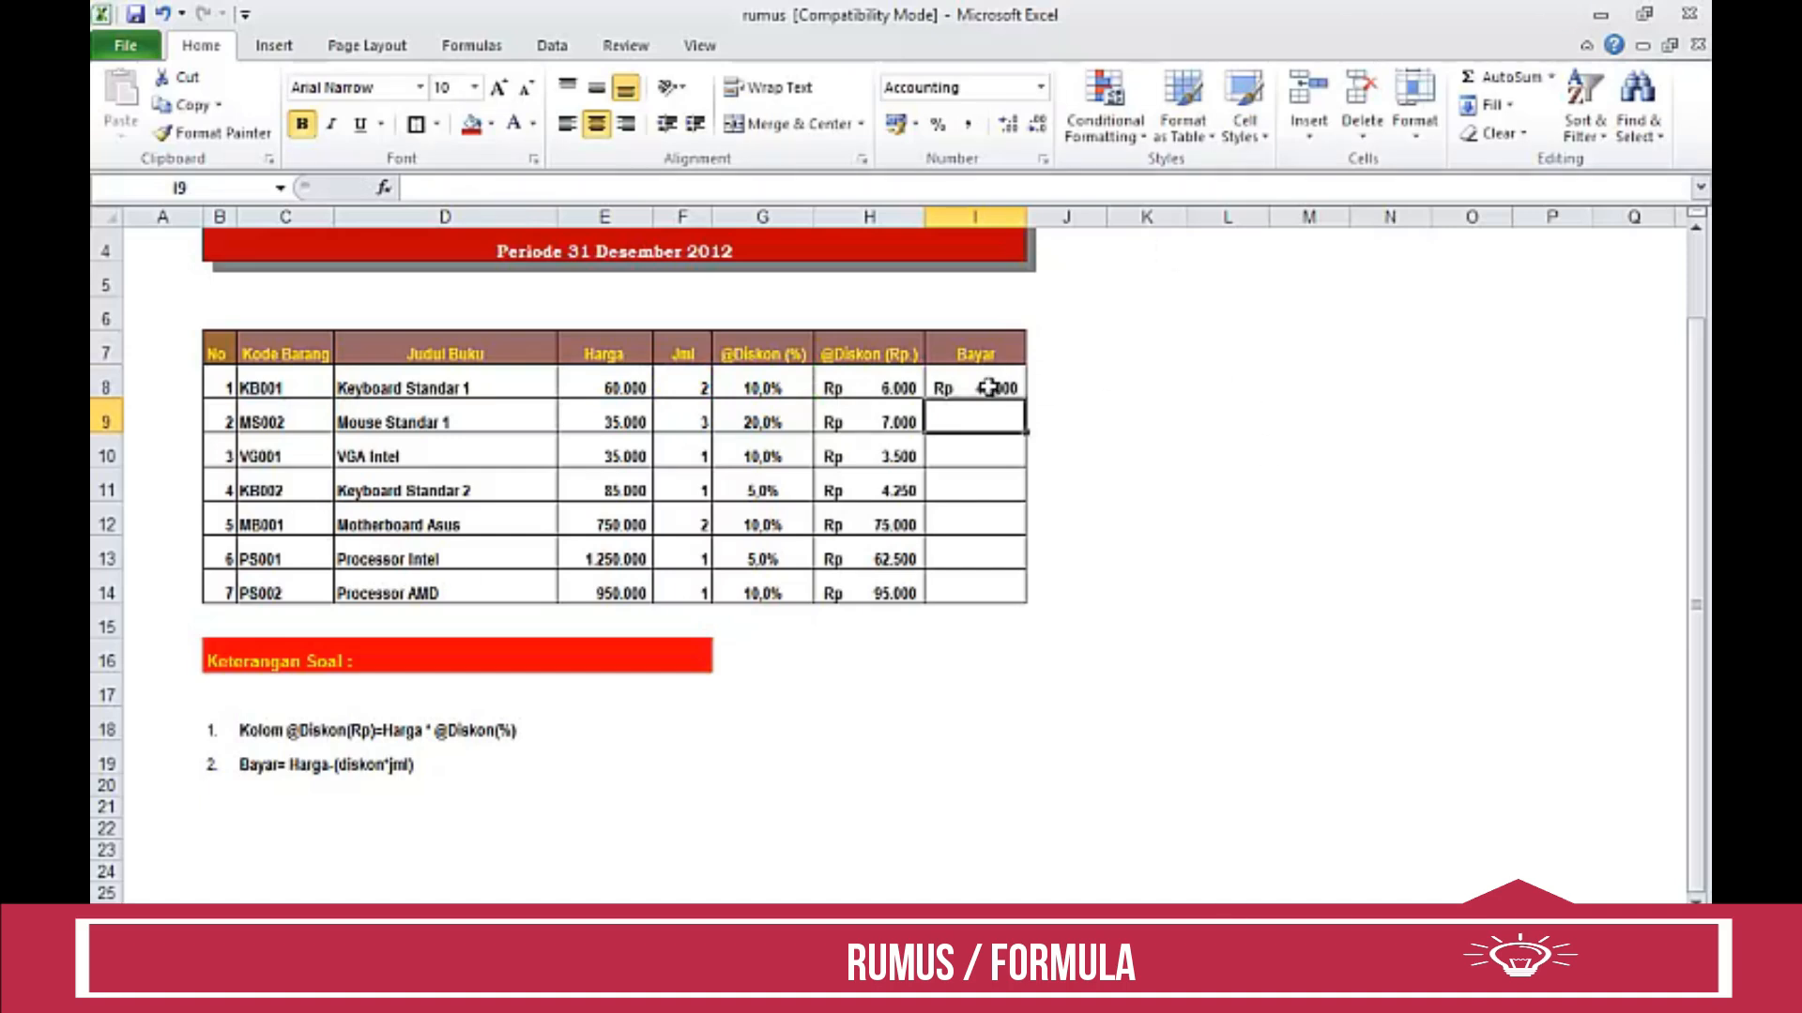
# Fill the Bayar formula from I8 down to I14 and check the formulas in I9, I8 and I14.
pyautogui.click(989, 387)
pyautogui.moveTo(1026, 399); pyautogui.dragTo(1028, 595)
pyautogui.click(1131, 449)
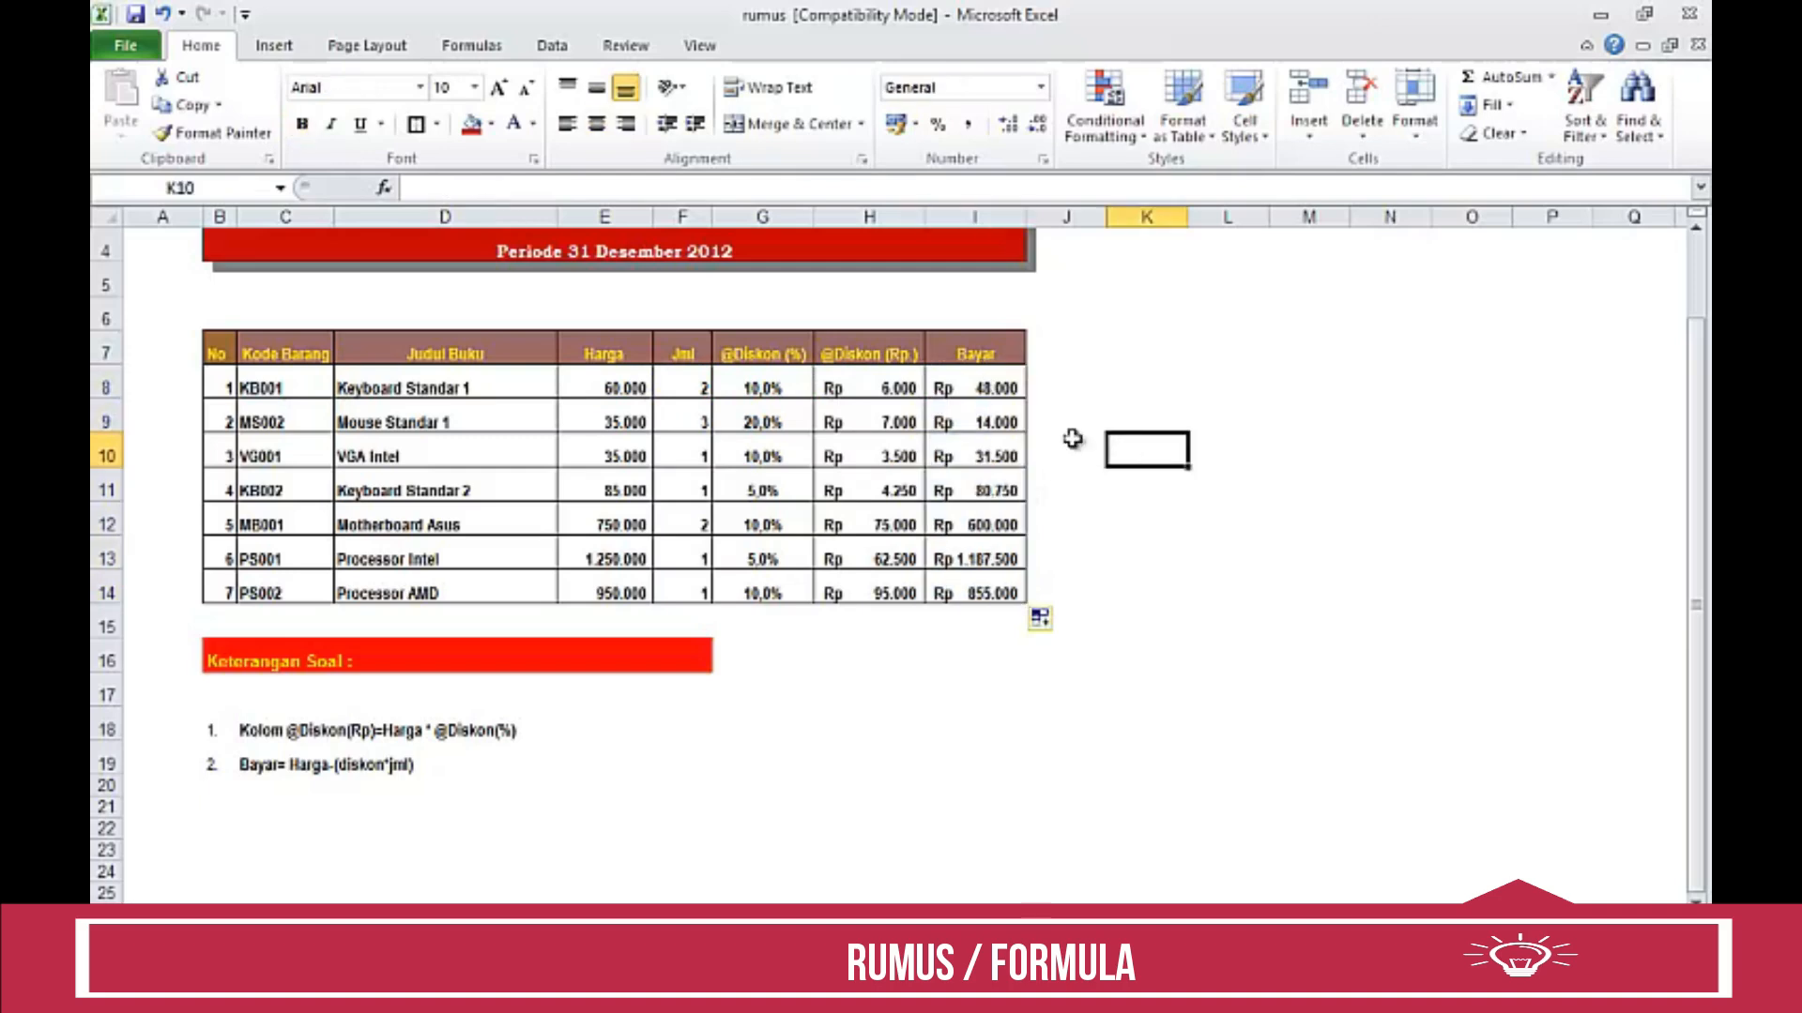
pyautogui.click(978, 418)
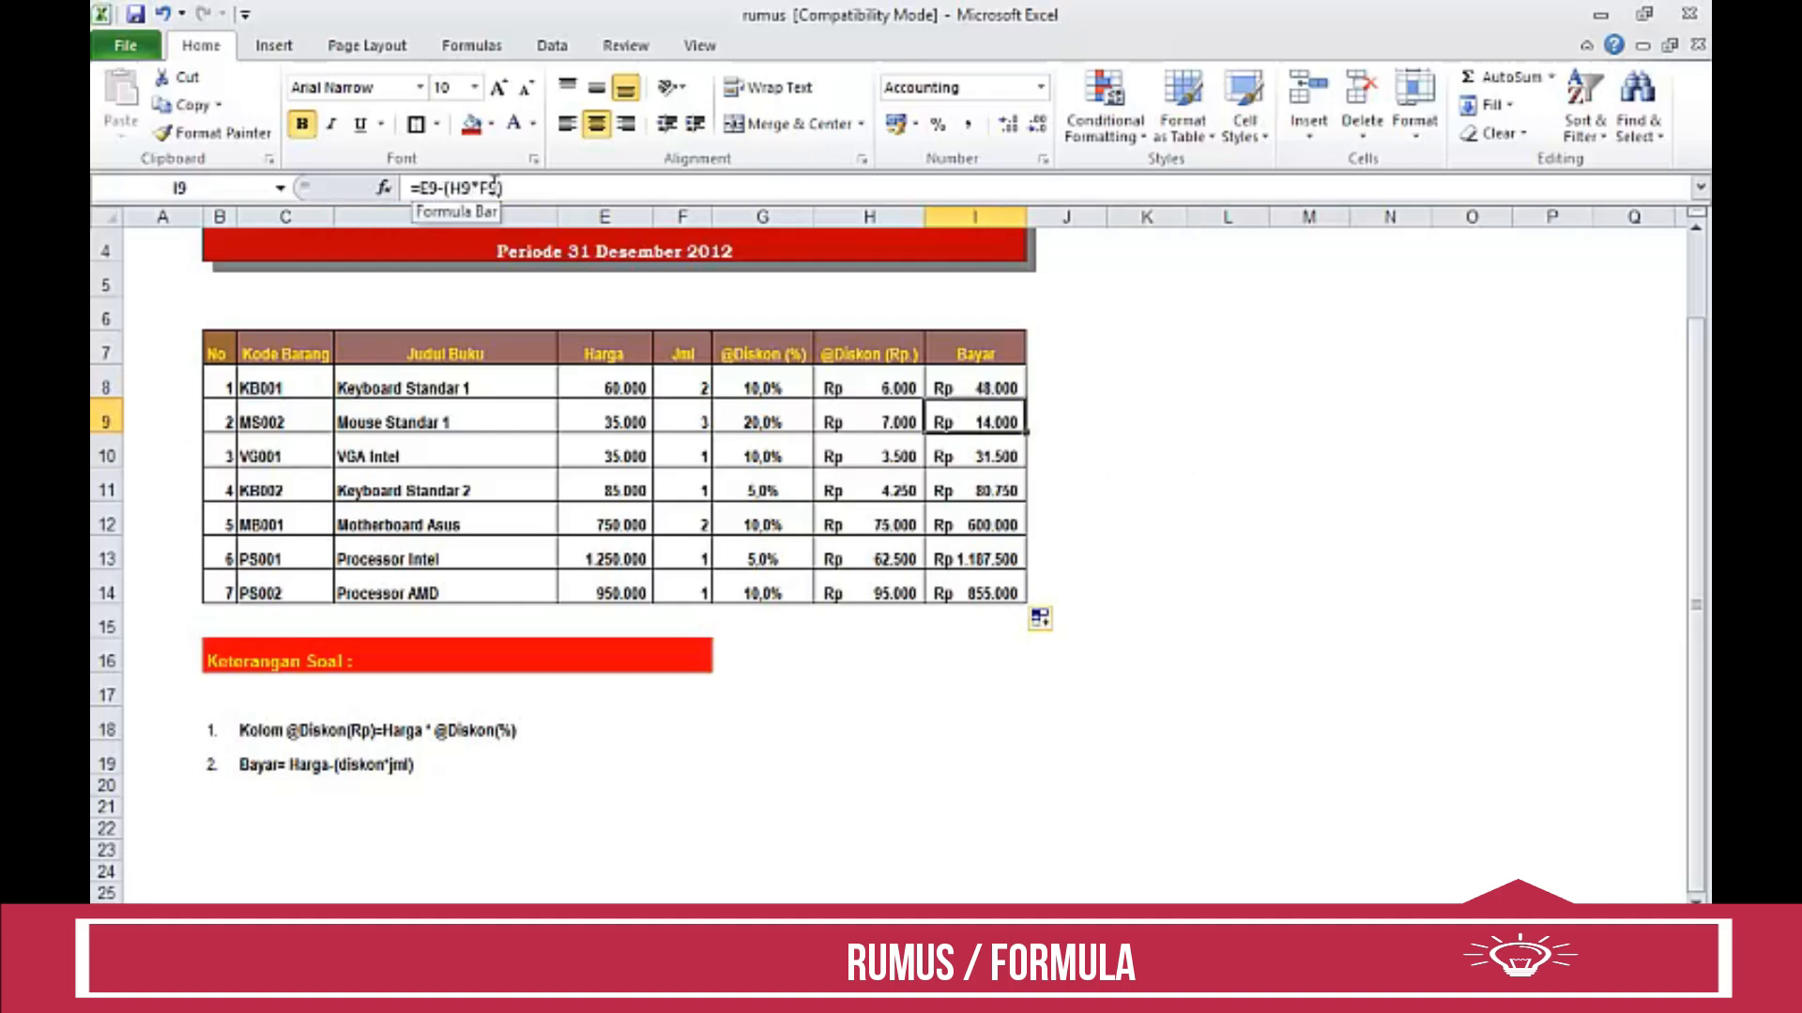
pyautogui.click(967, 385)
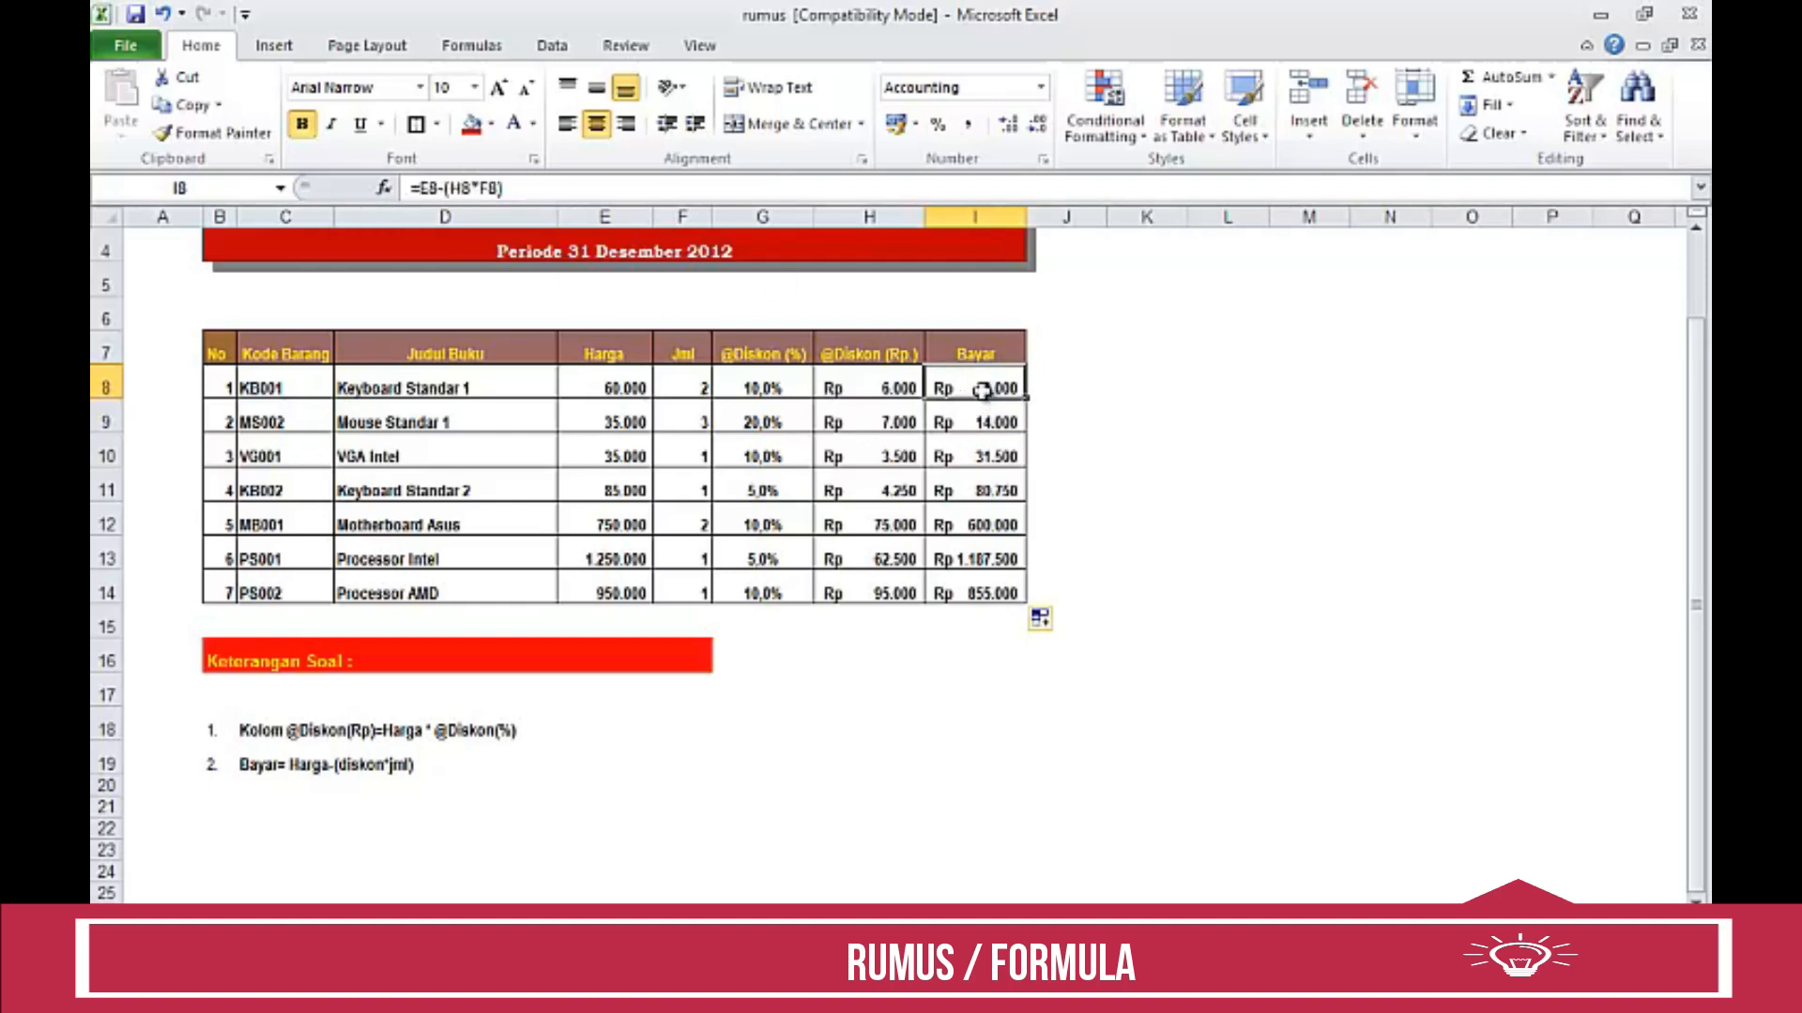
pyautogui.click(960, 579)
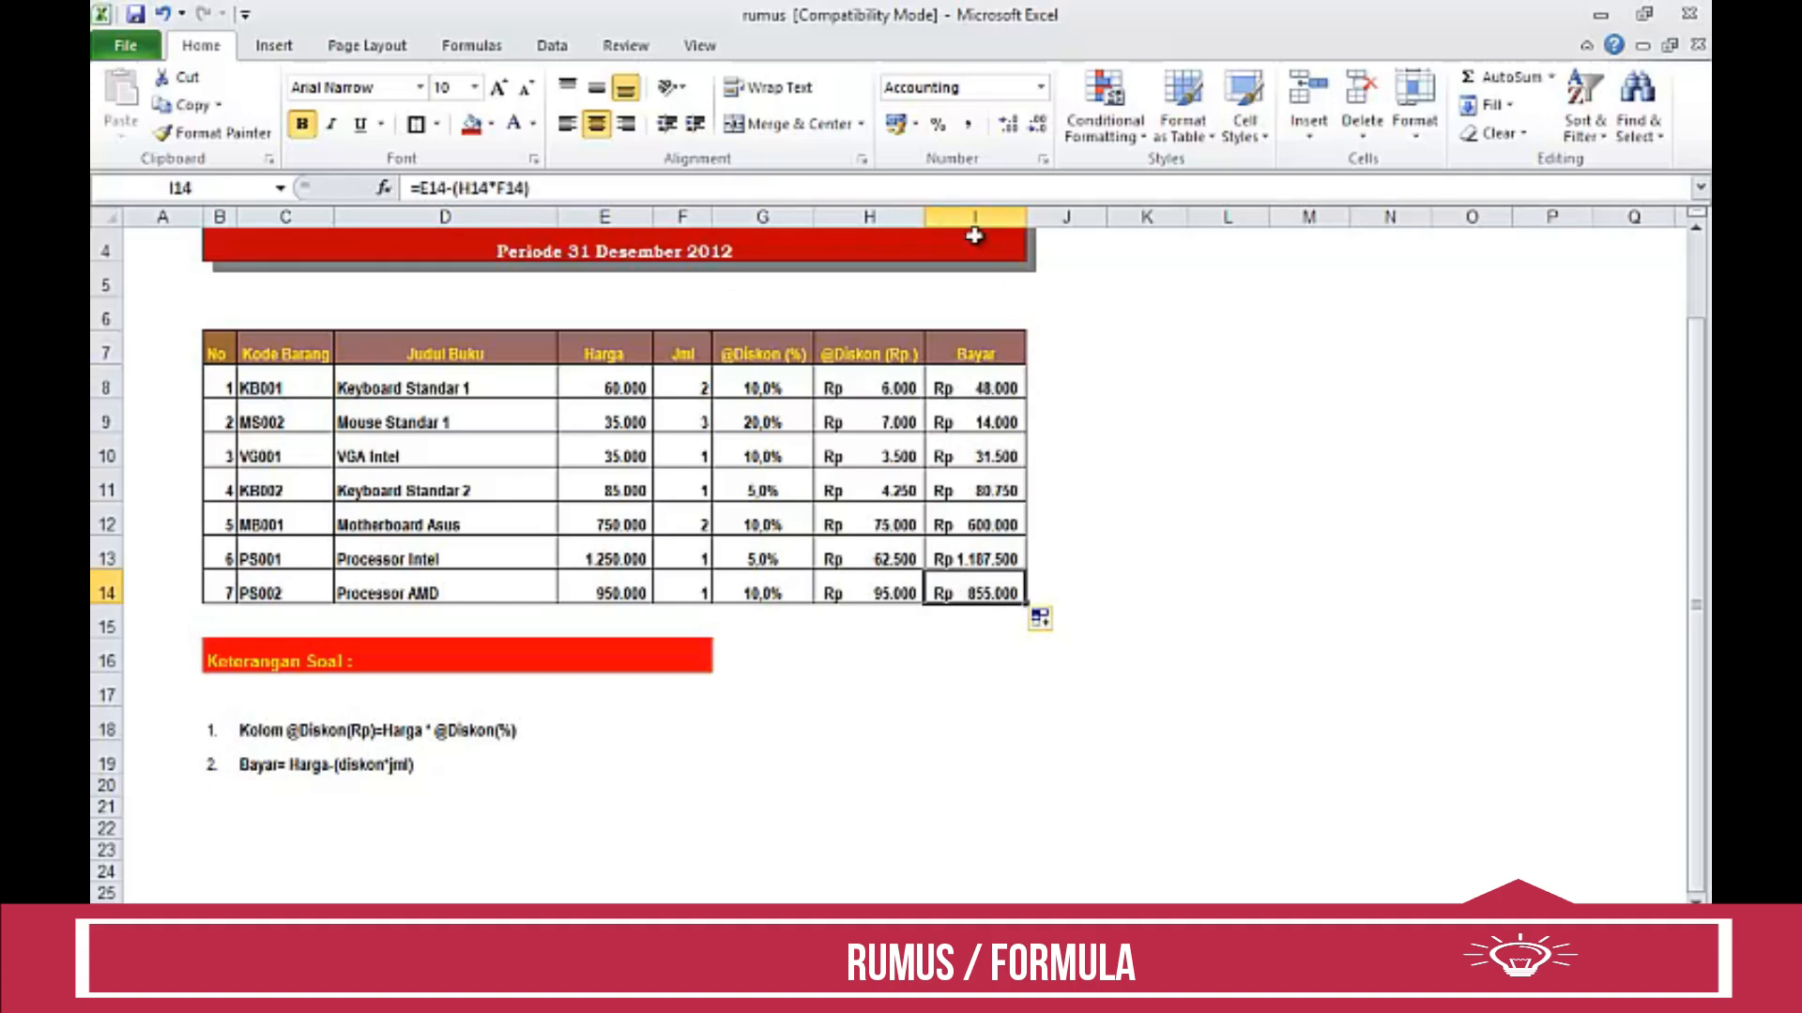